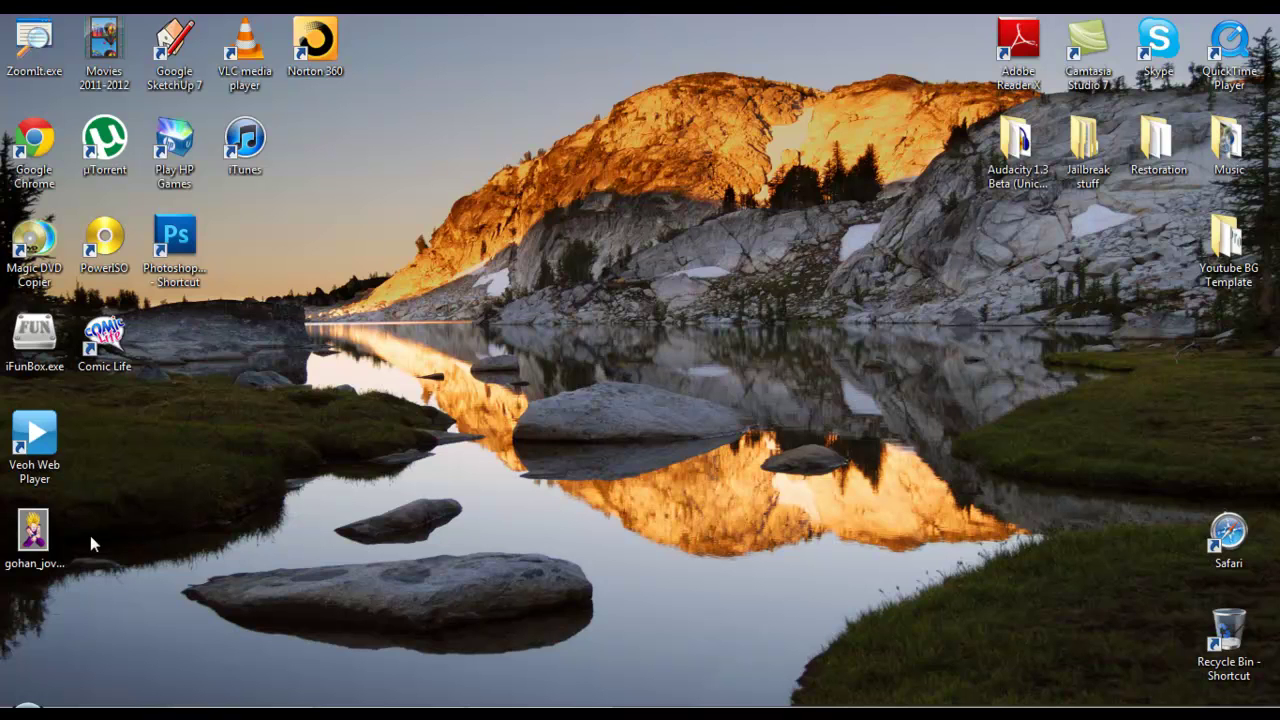
- Move the gohan_joven JPEG icon onto the open desktop, right of the shortcut column
drag(36, 530, 115, 419)
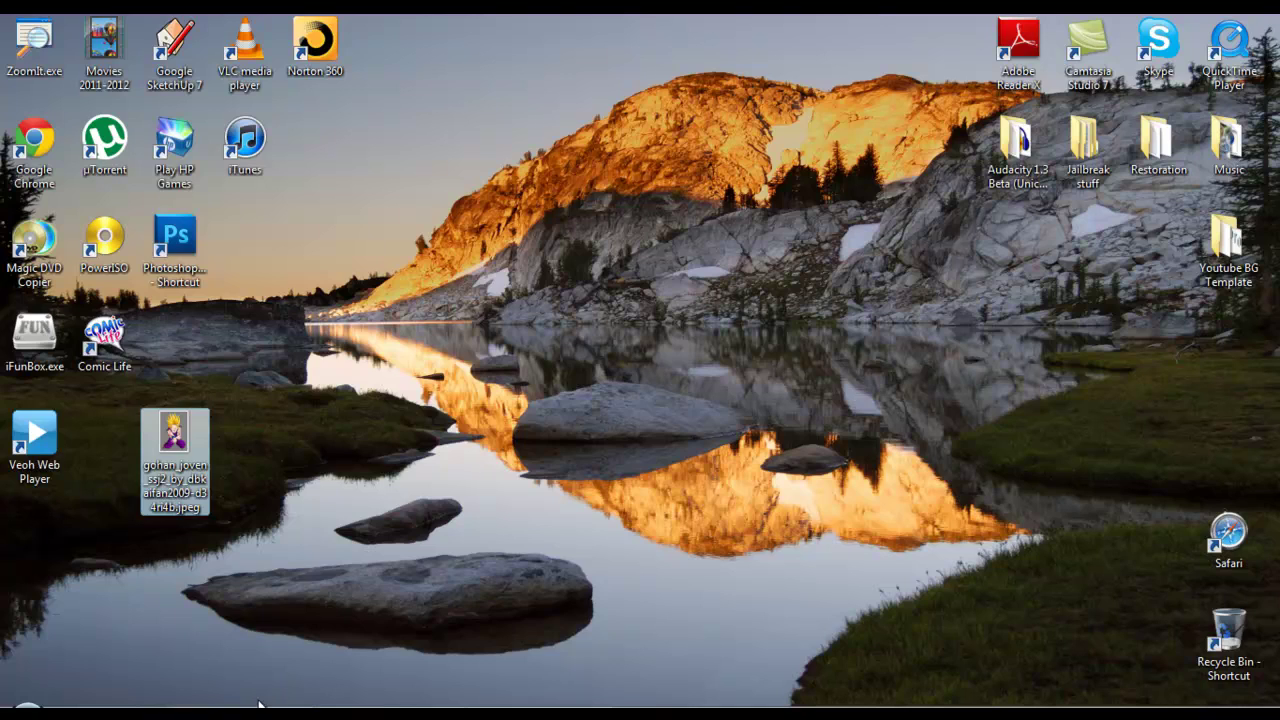
- Restore the Photoshop window showing the partly cut-out Gohan image
click(262, 704)
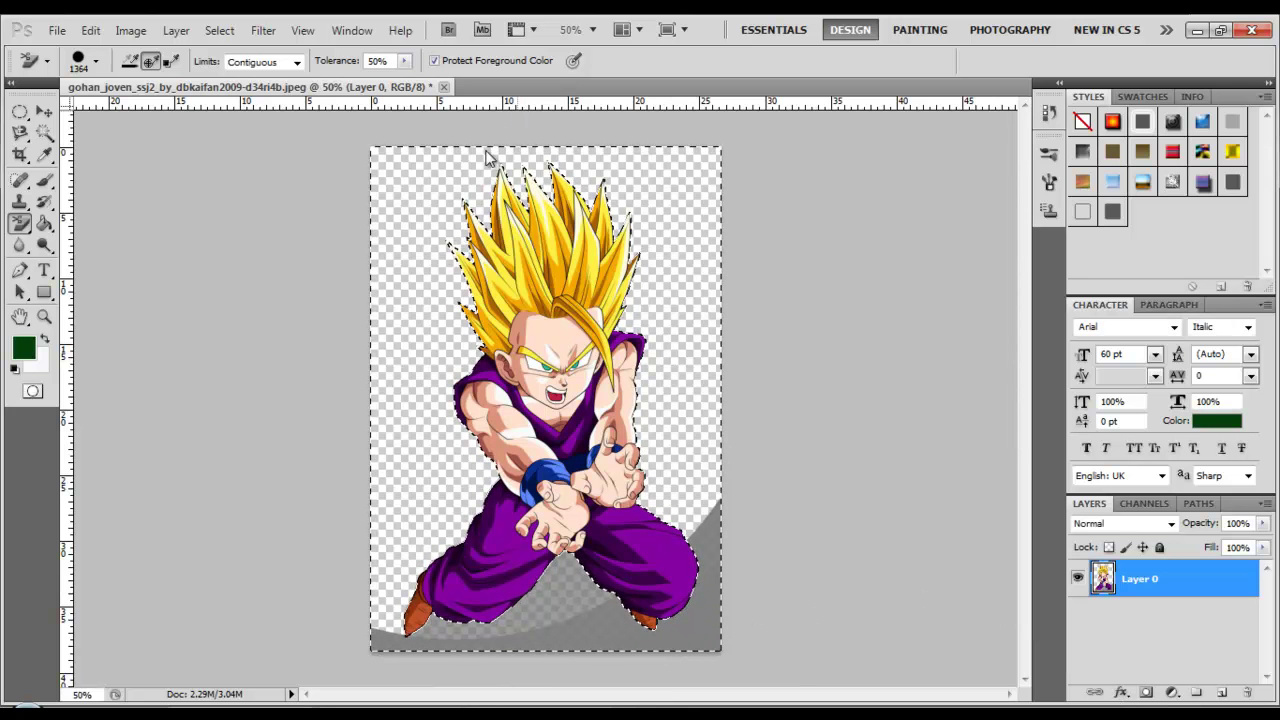
- Discard the current edit and reopen the original gohan_joven JPEG from the Desktop
click(444, 88)
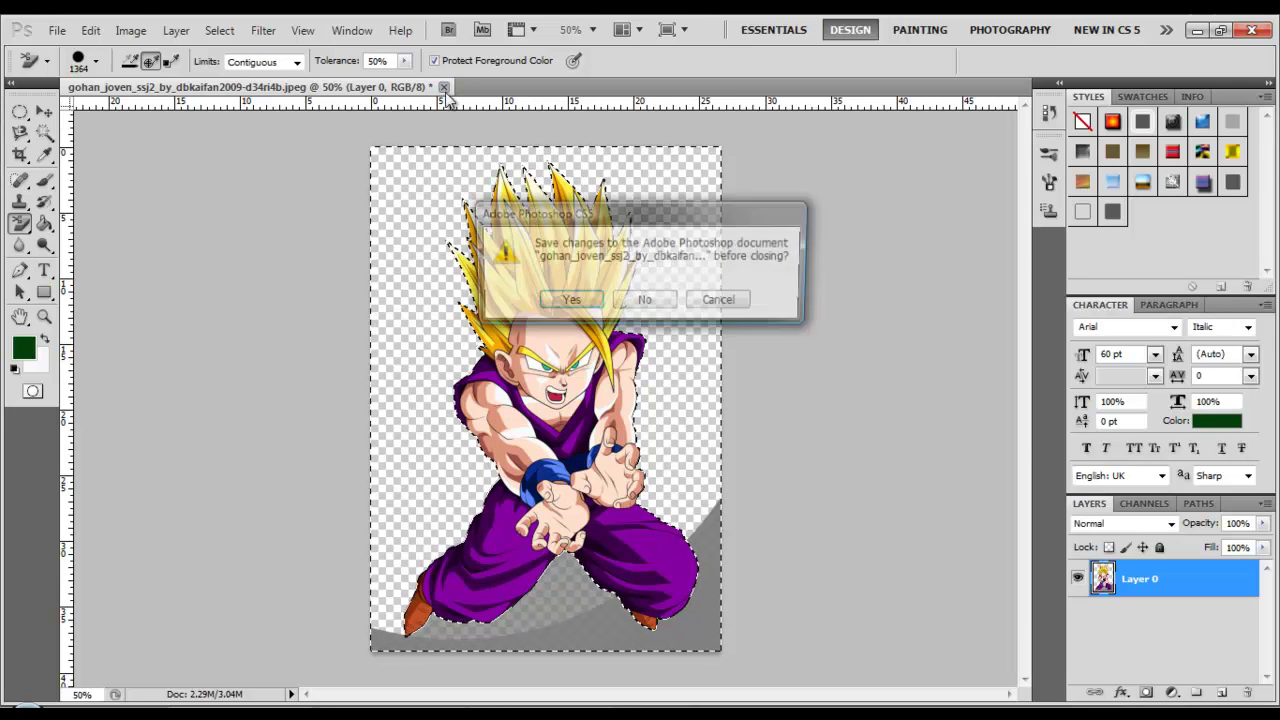
click(623, 307)
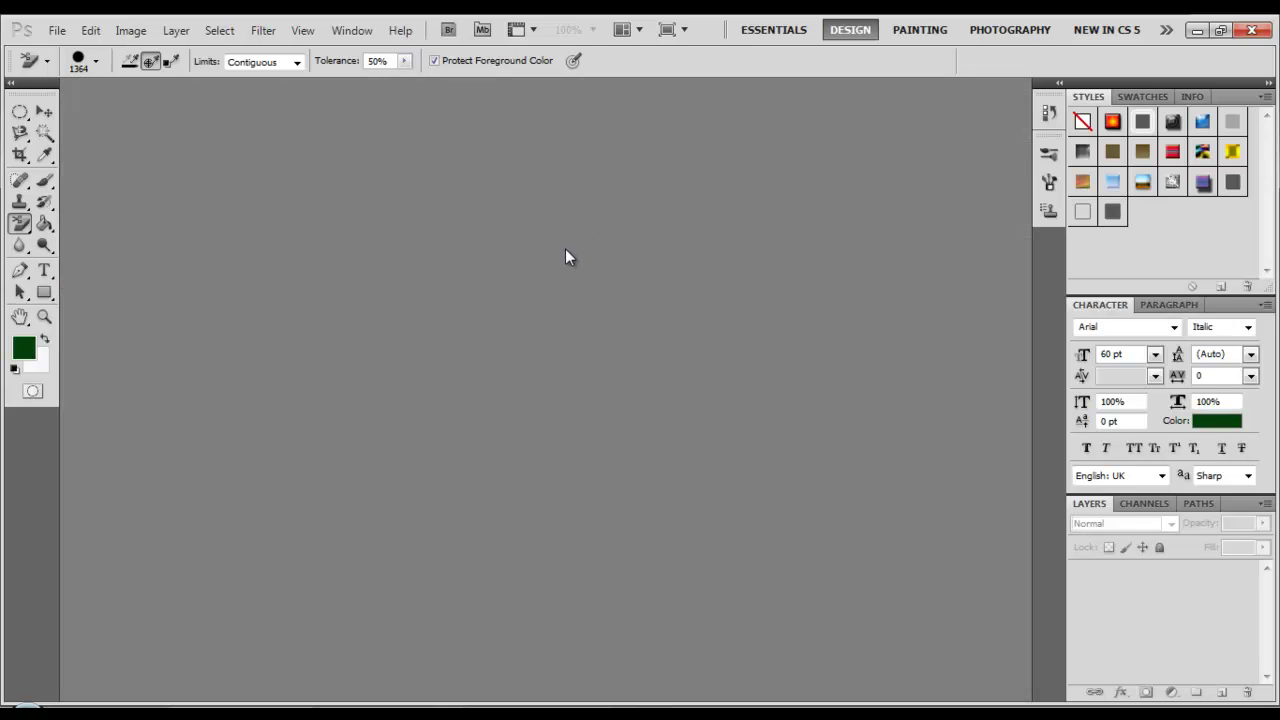
click(58, 31)
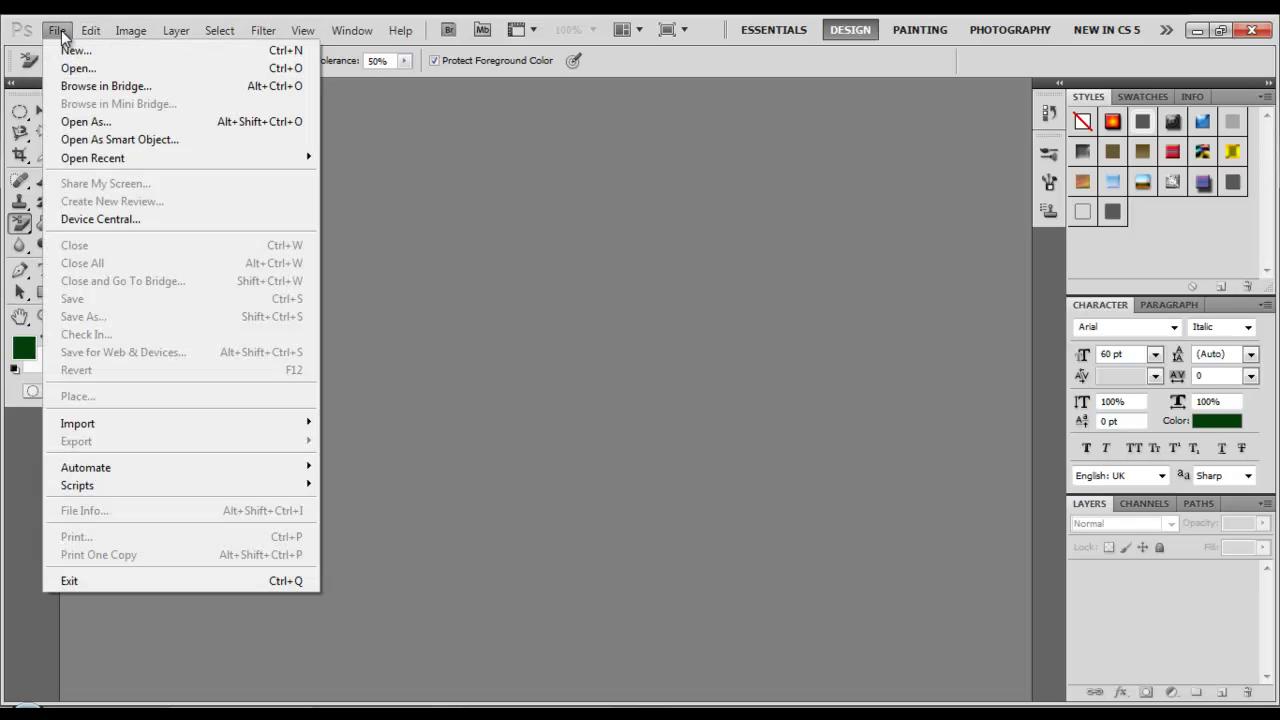
click(78, 68)
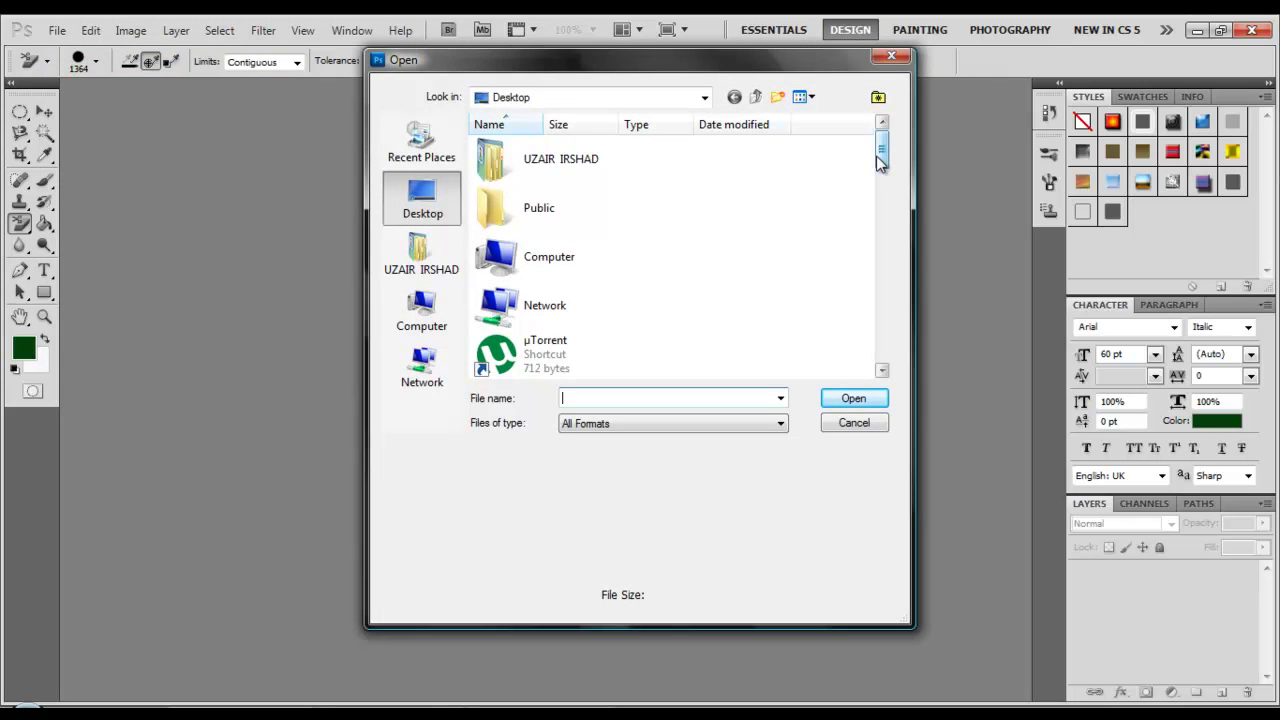
drag(882, 163, 885, 310)
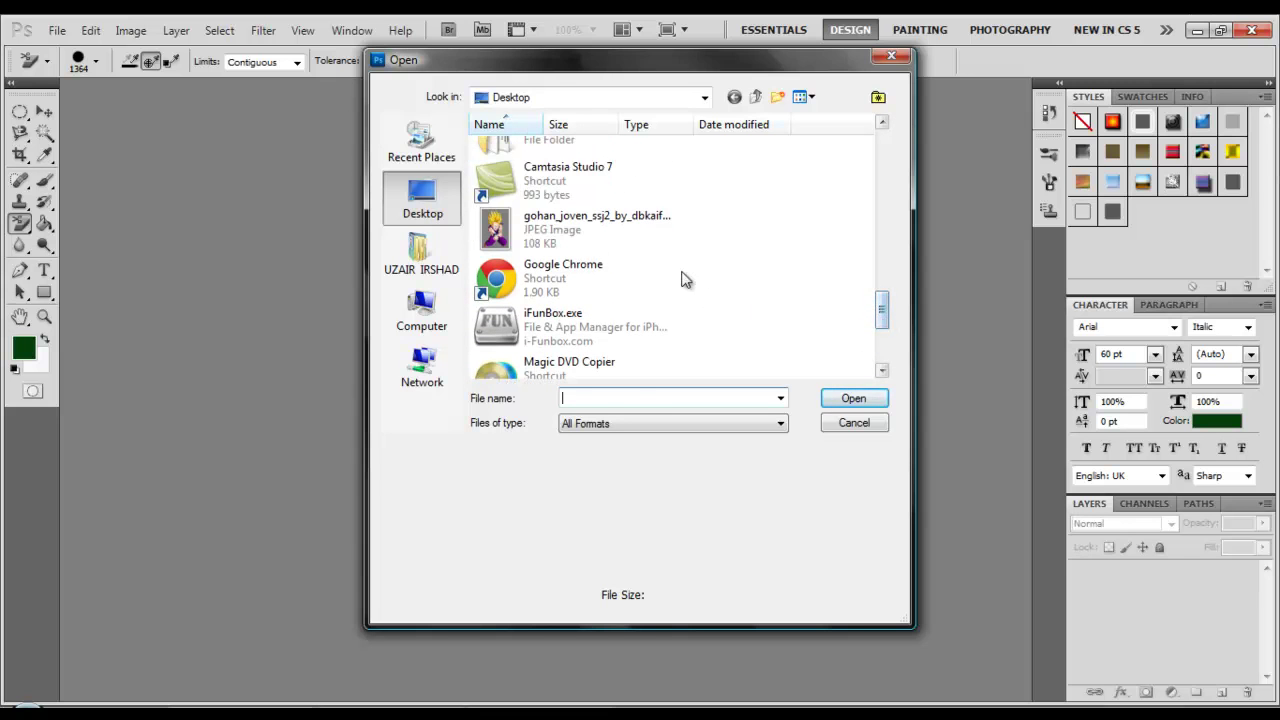
click(651, 229)
click(848, 400)
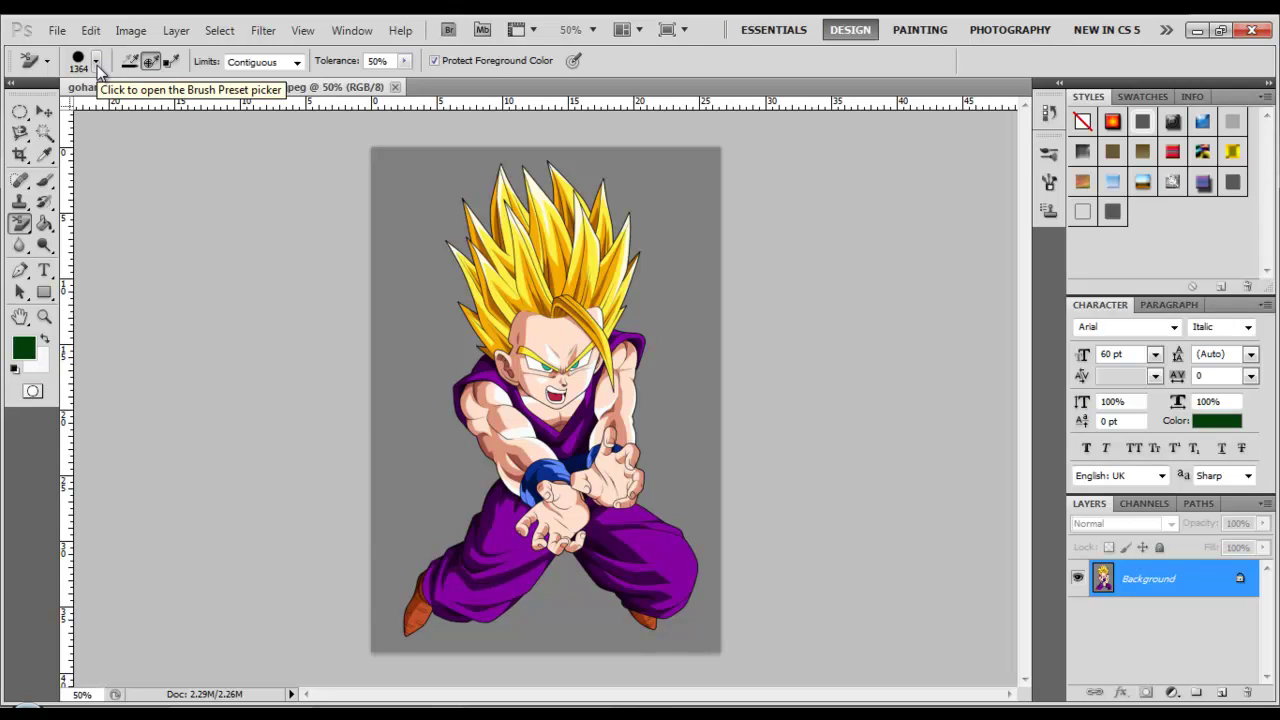
- Set the background eraser size to 198 px and unlock the Background into Layer 0
click(96, 62)
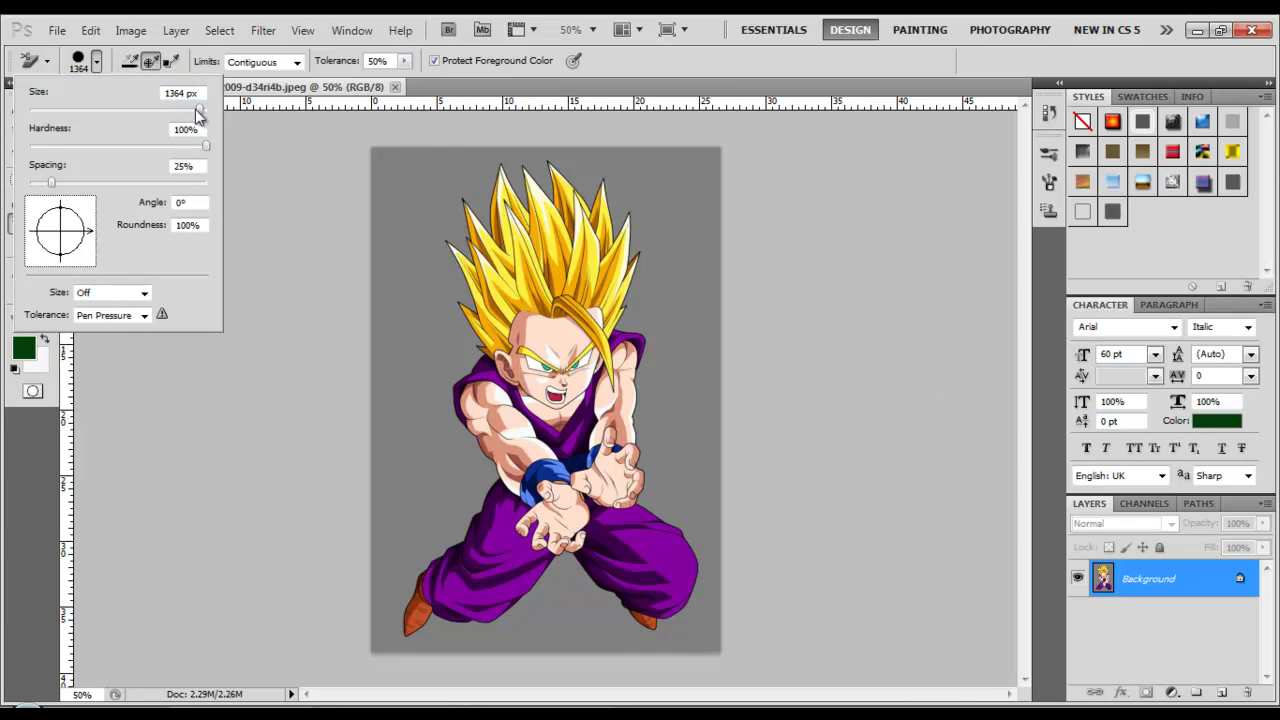
drag(196, 109, 161, 109)
click(234, 163)
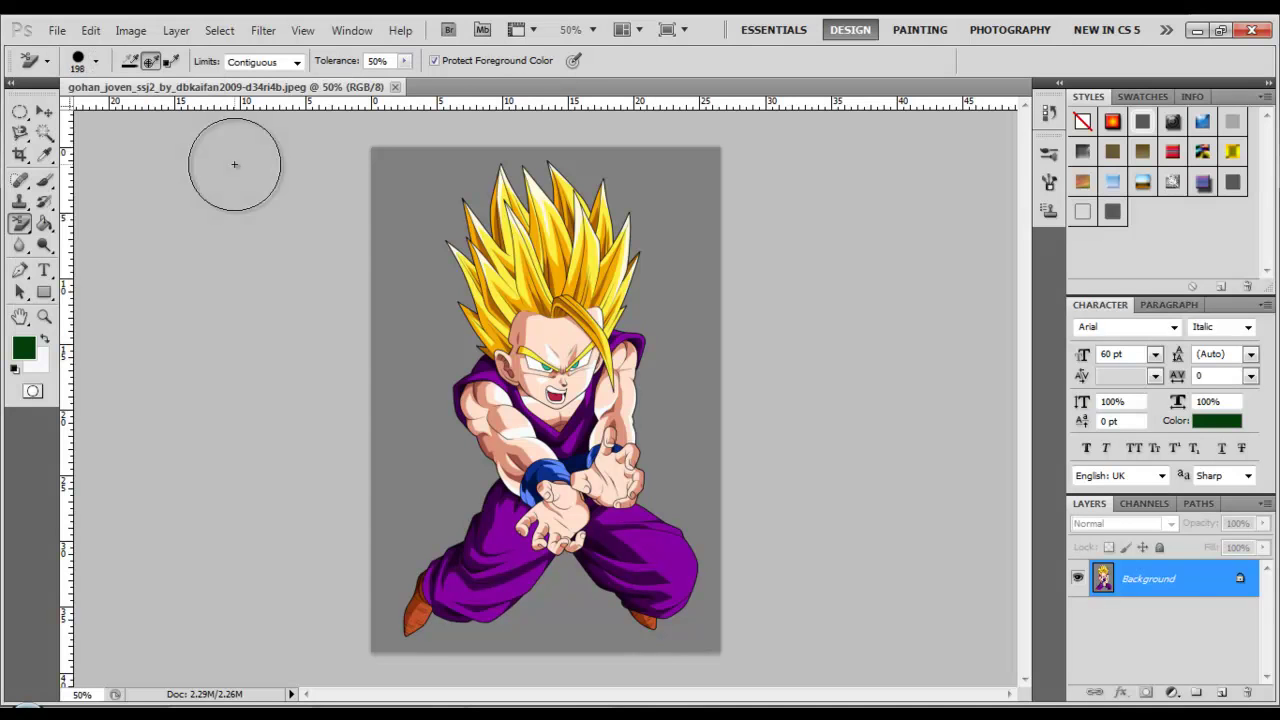
click(45, 139)
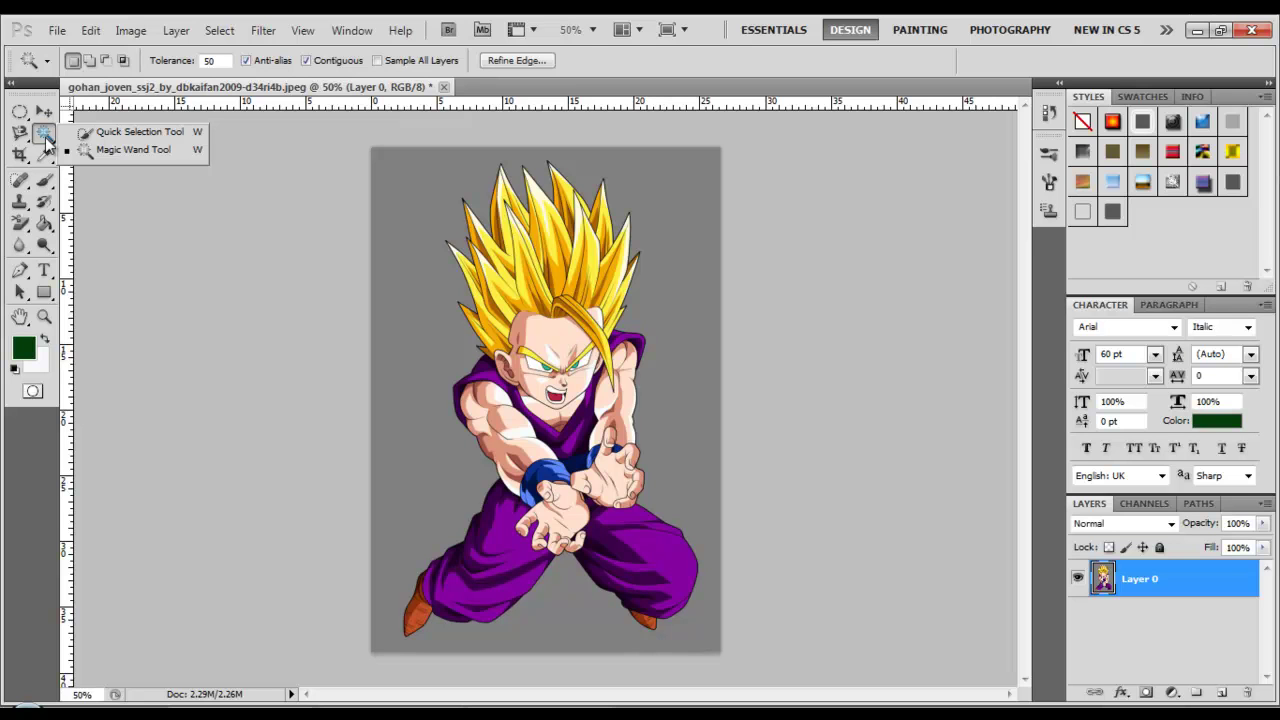
click(97, 150)
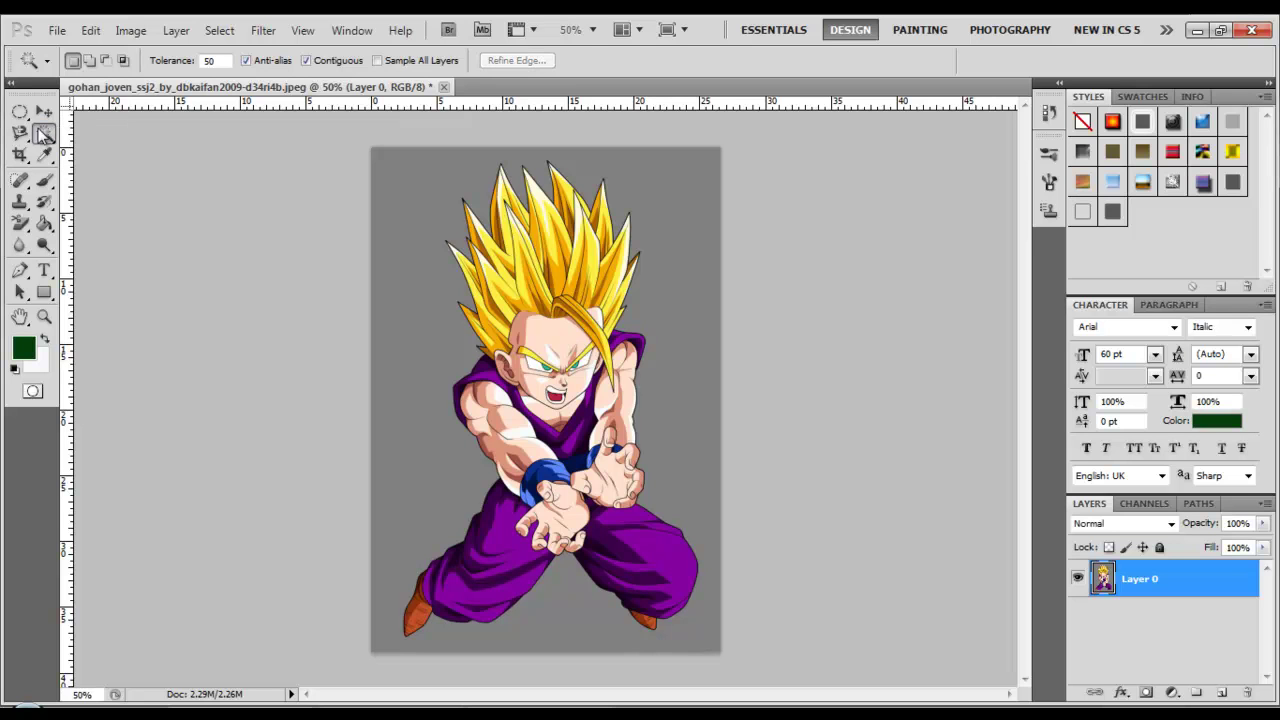
click(11, 83)
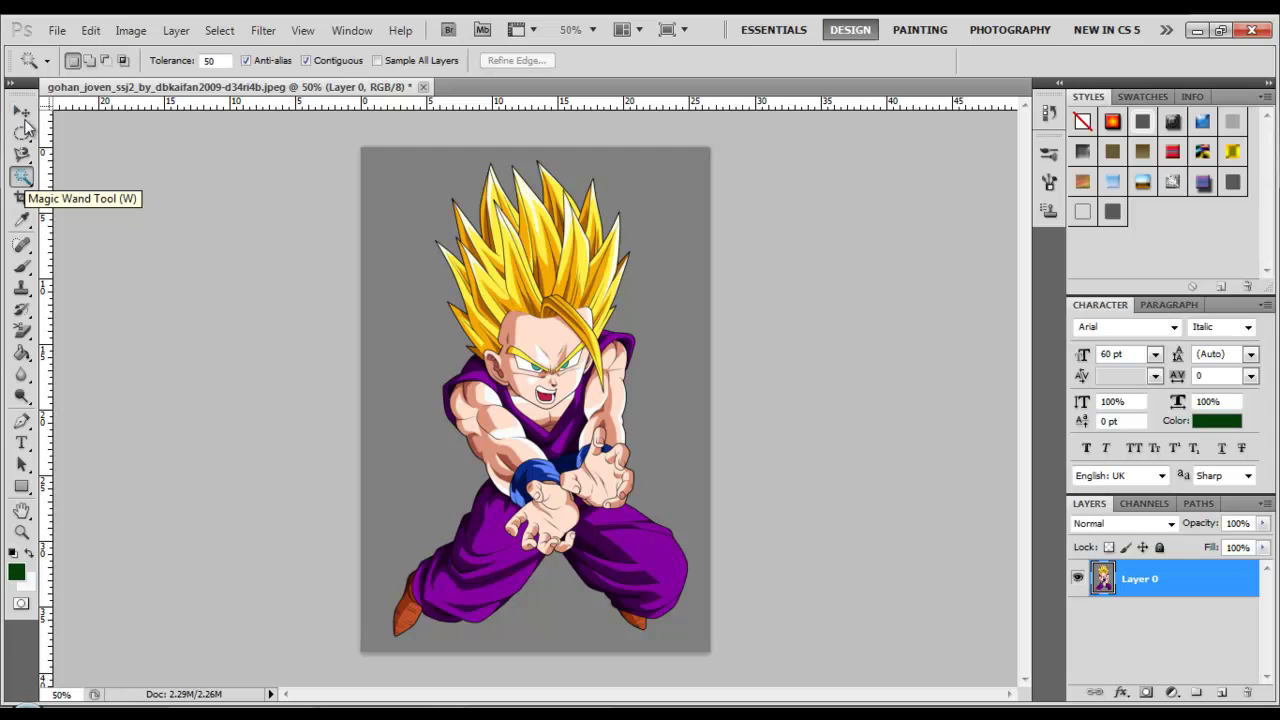
click(24, 178)
click(62, 192)
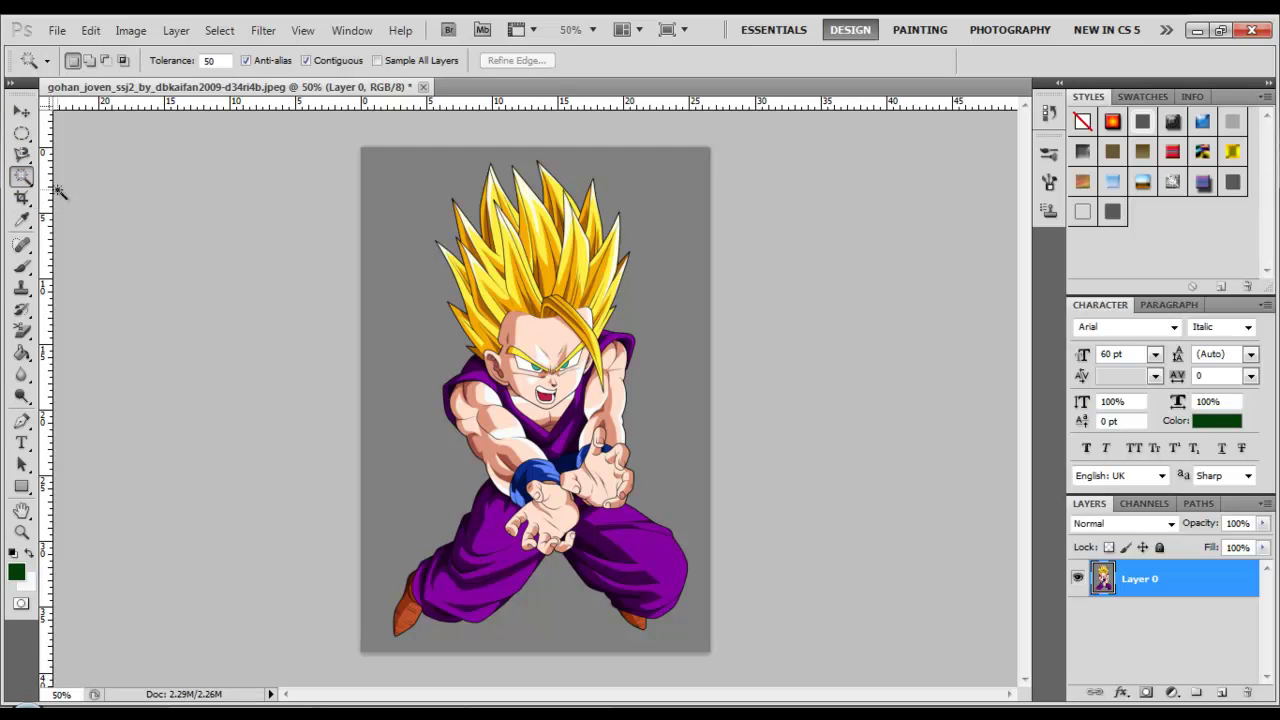
click(12, 82)
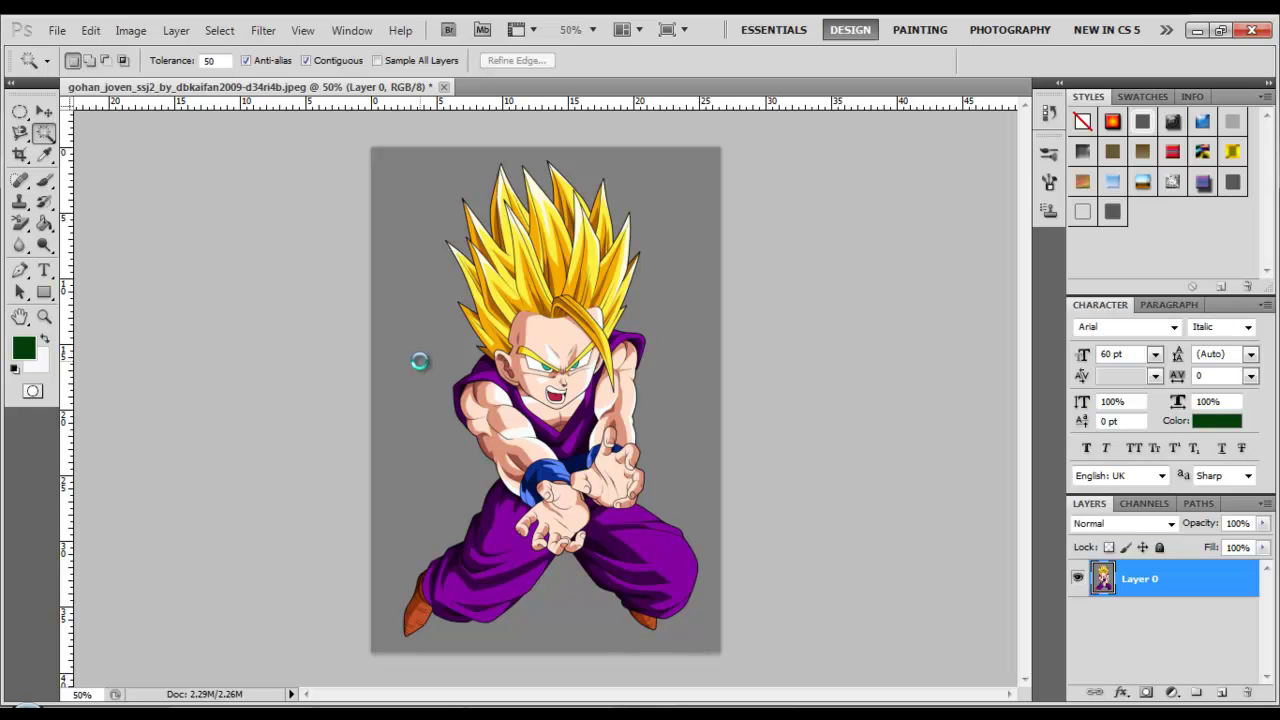
- Select the grey backdrop around Gohan with the Magic Wand
click(420, 362)
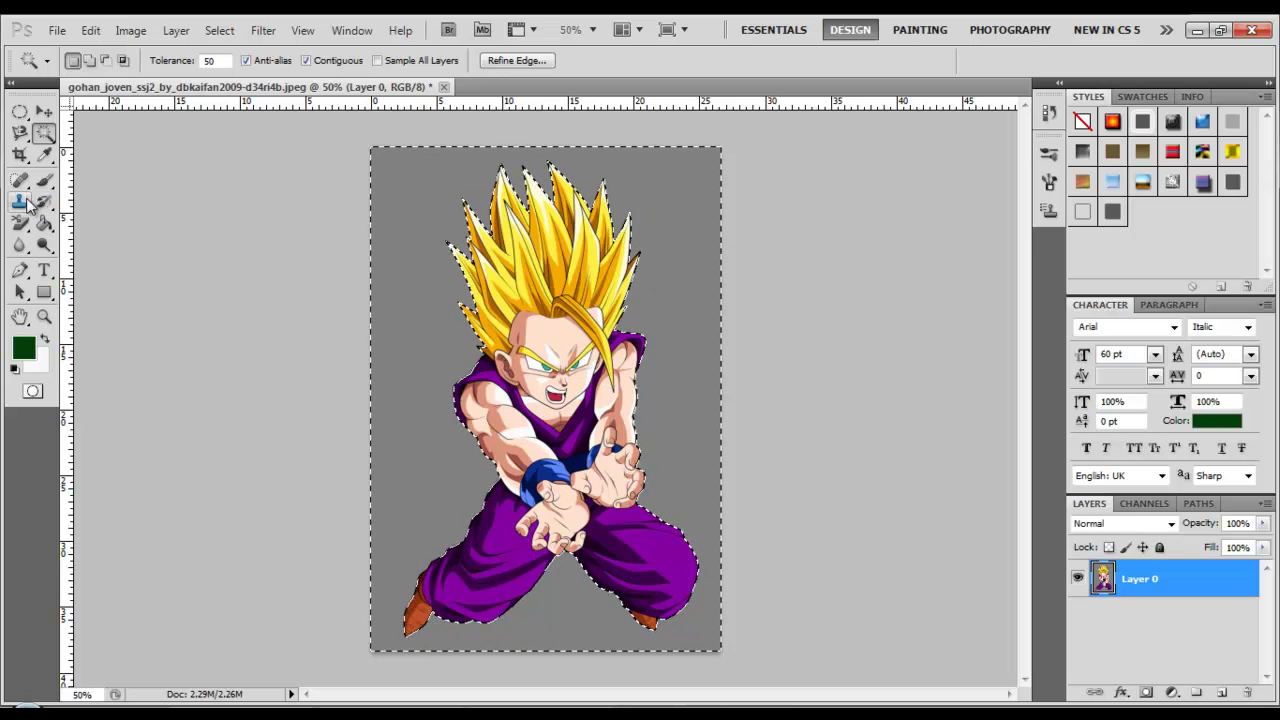
click(22, 226)
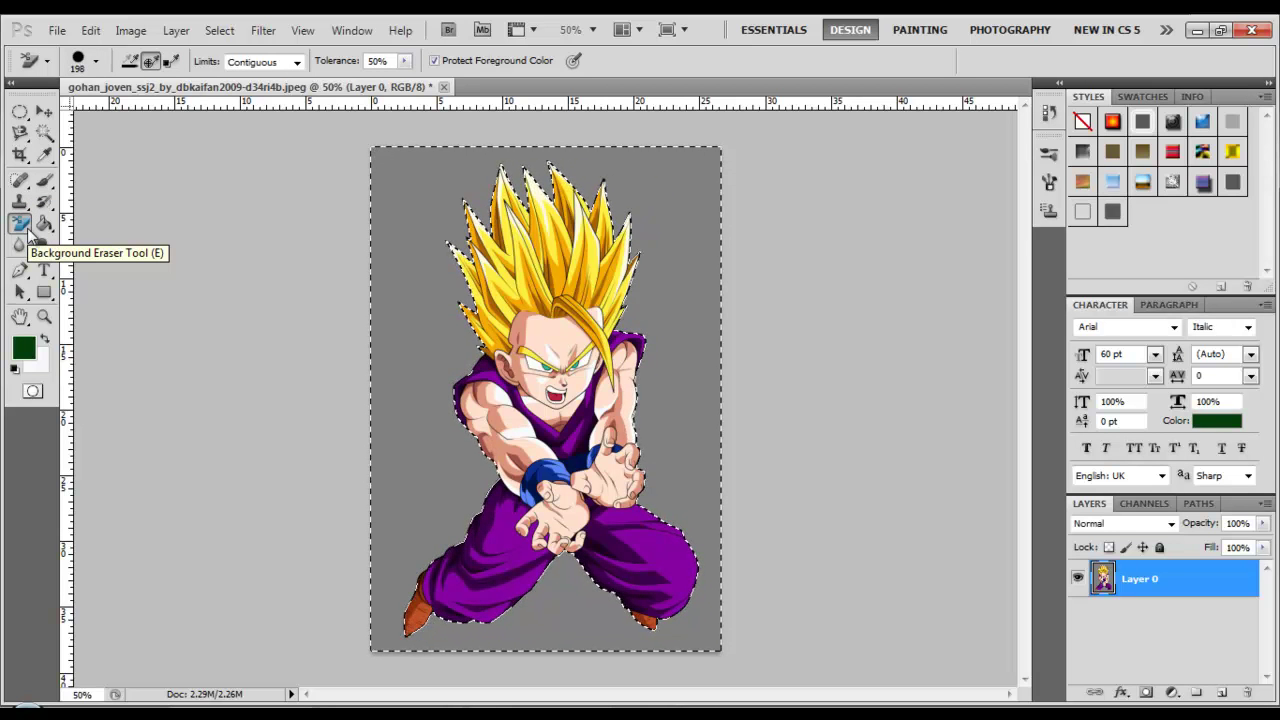
- Use the Background Eraser Tool to clear the grey left of, below and between Gohan's legs
right_click(30, 234)
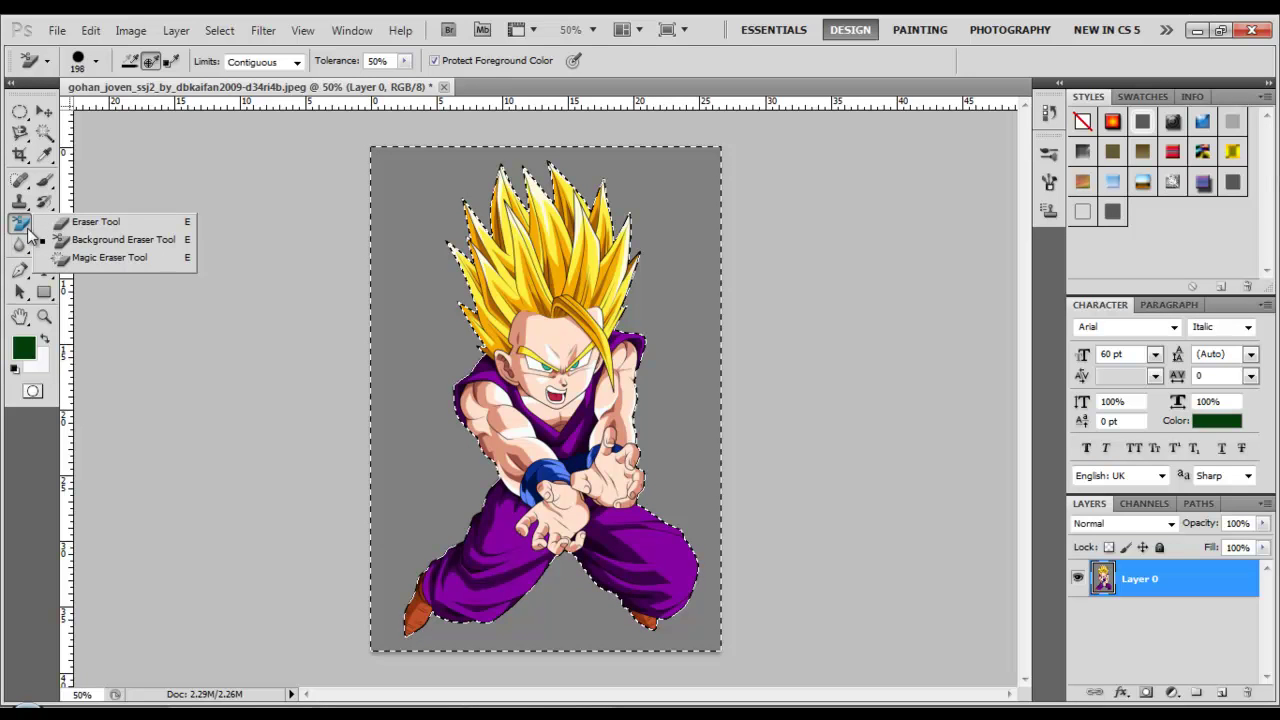
click(92, 244)
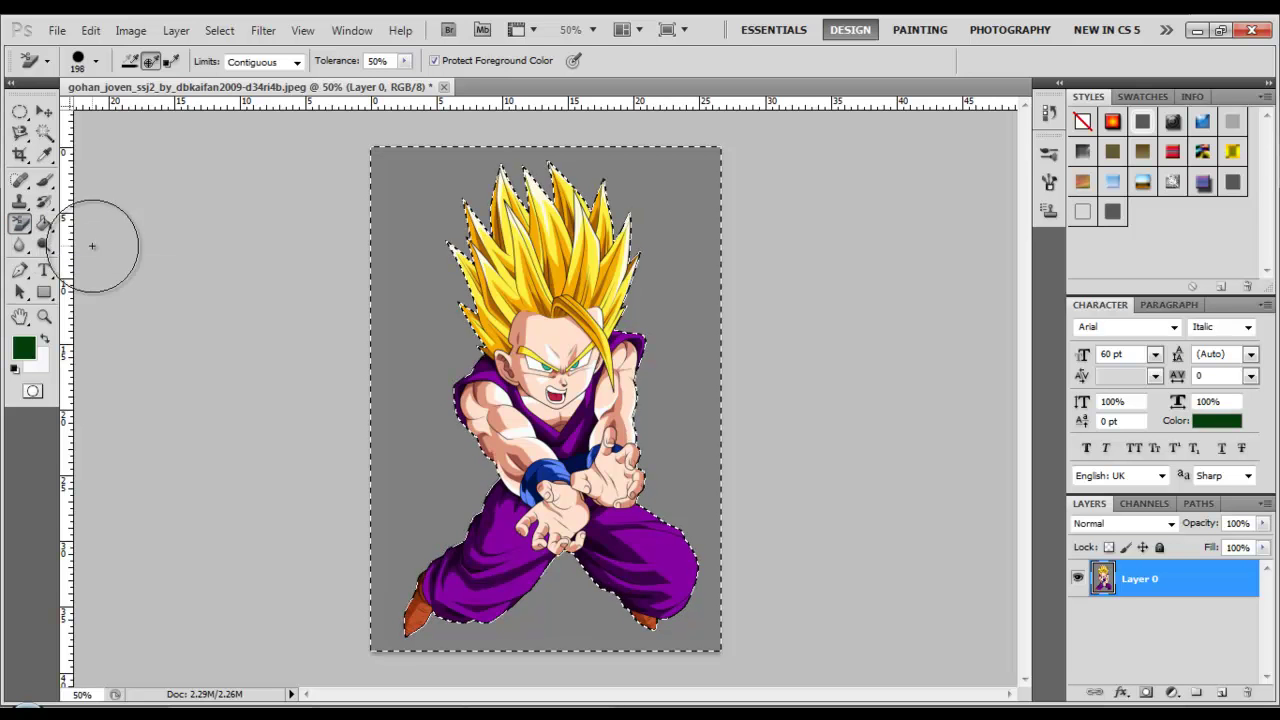
mouse_move(437, 372)
mouse_down()
mouse_move(433, 339)
mouse_move(423, 384)
mouse_move(400, 336)
mouse_move(392, 269)
mouse_move(399, 358)
mouse_up()
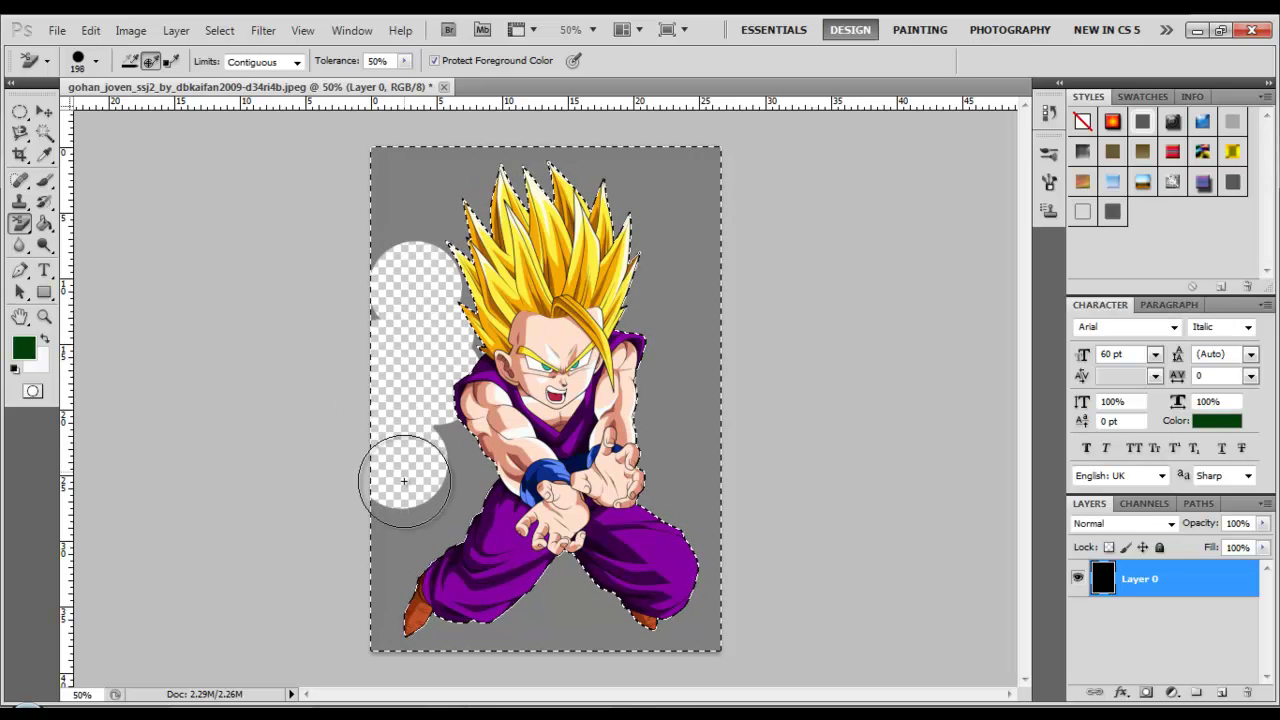
mouse_move(409, 548)
mouse_down()
mouse_move(400, 543)
mouse_move(403, 629)
mouse_move(420, 640)
mouse_move(443, 625)
mouse_move(429, 648)
mouse_move(429, 571)
mouse_move(455, 541)
mouse_move(459, 485)
mouse_up()
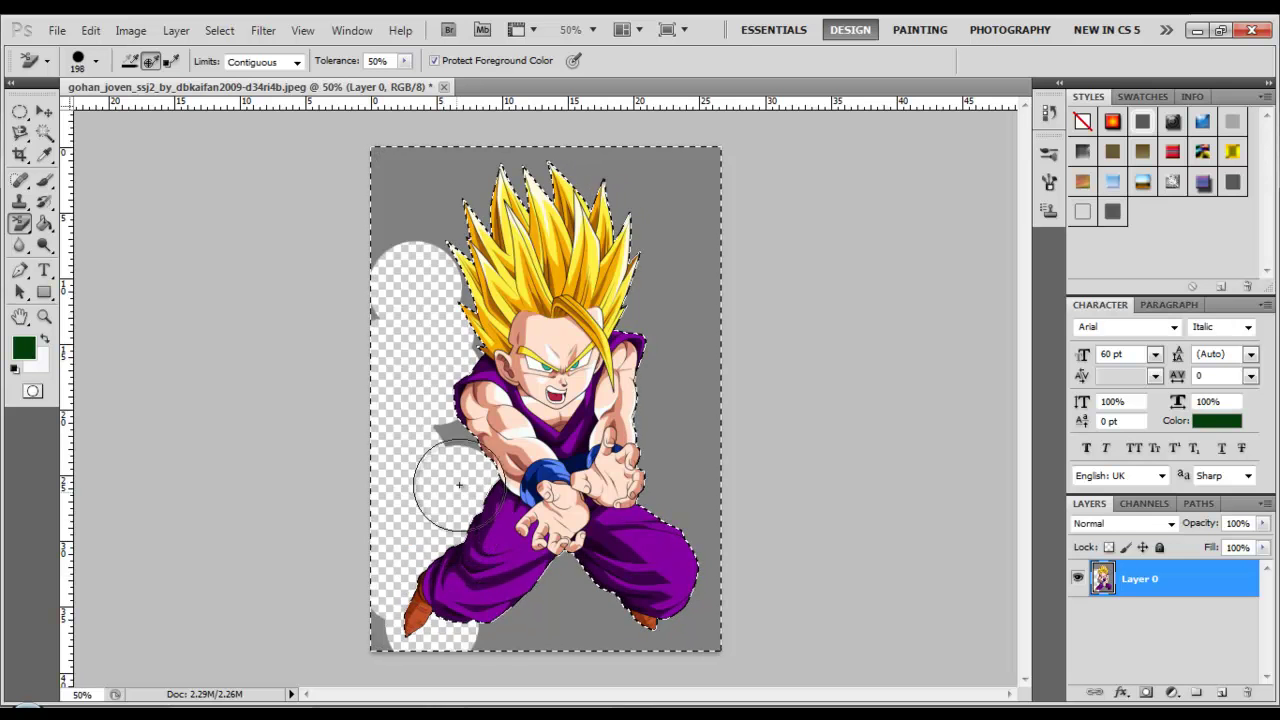
drag(461, 441, 462, 441)
mouse_move(385, 594)
mouse_down()
mouse_move(390, 628)
mouse_move(380, 623)
mouse_move(640, 628)
mouse_up()
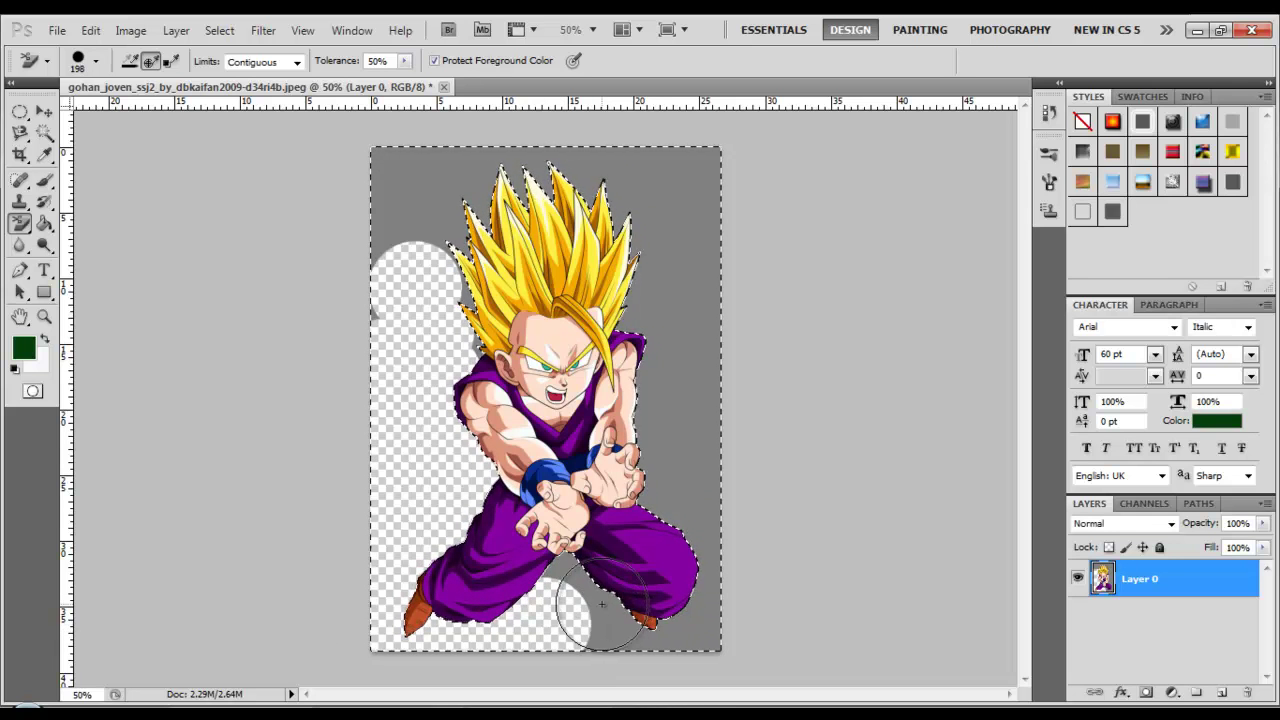
drag(556, 580, 568, 572)
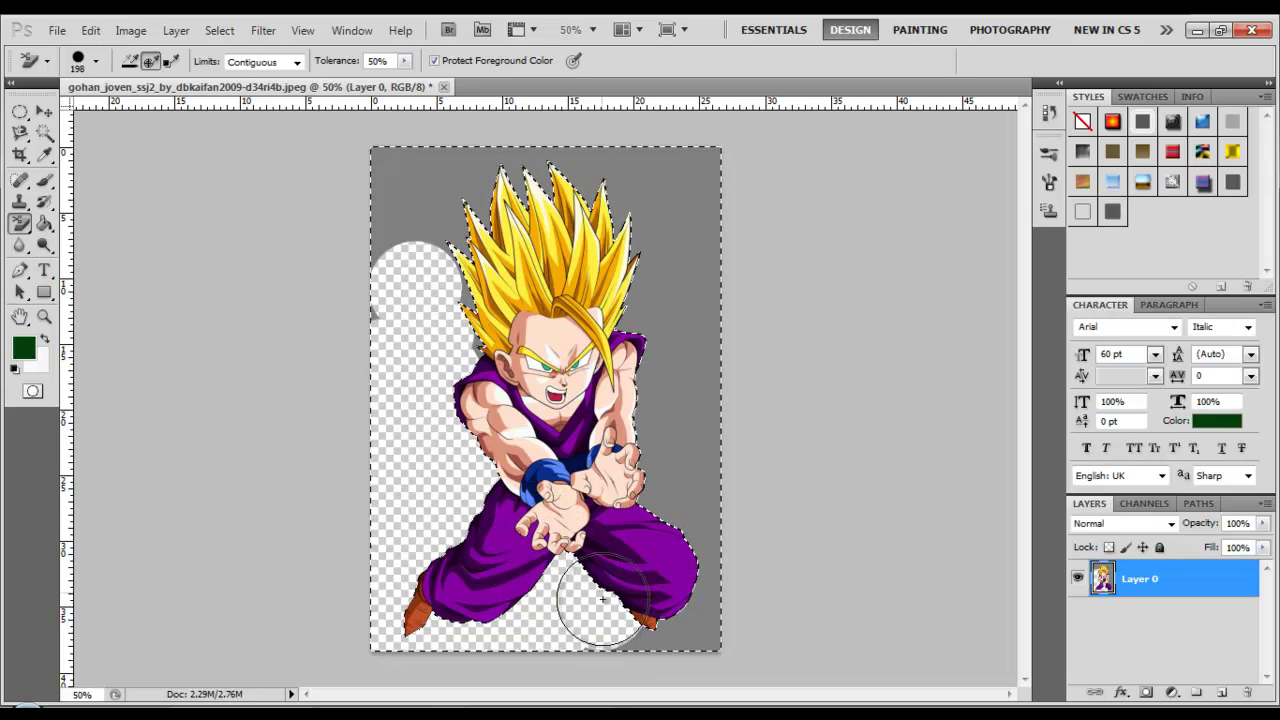
mouse_move(603, 598)
mouse_down()
mouse_move(600, 614)
mouse_move(656, 640)
mouse_move(697, 628)
mouse_up()
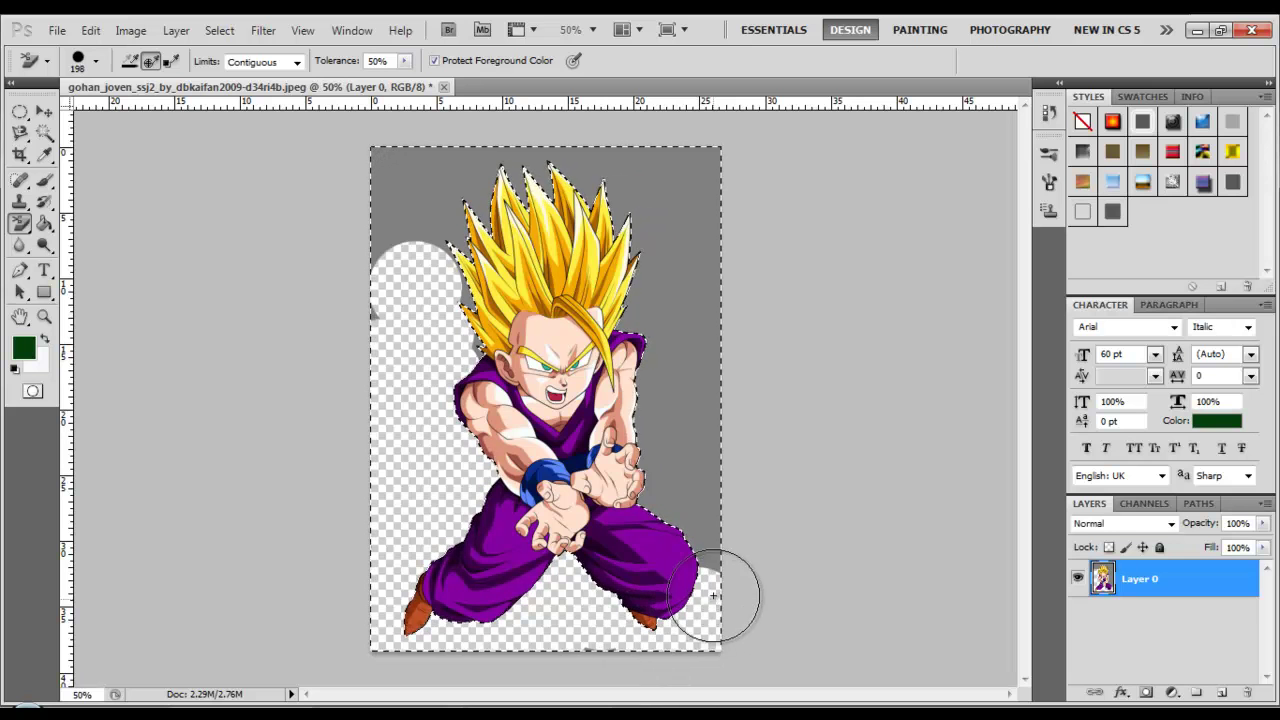
mouse_move(706, 546)
mouse_down()
mouse_move(695, 492)
mouse_move(667, 499)
mouse_up()
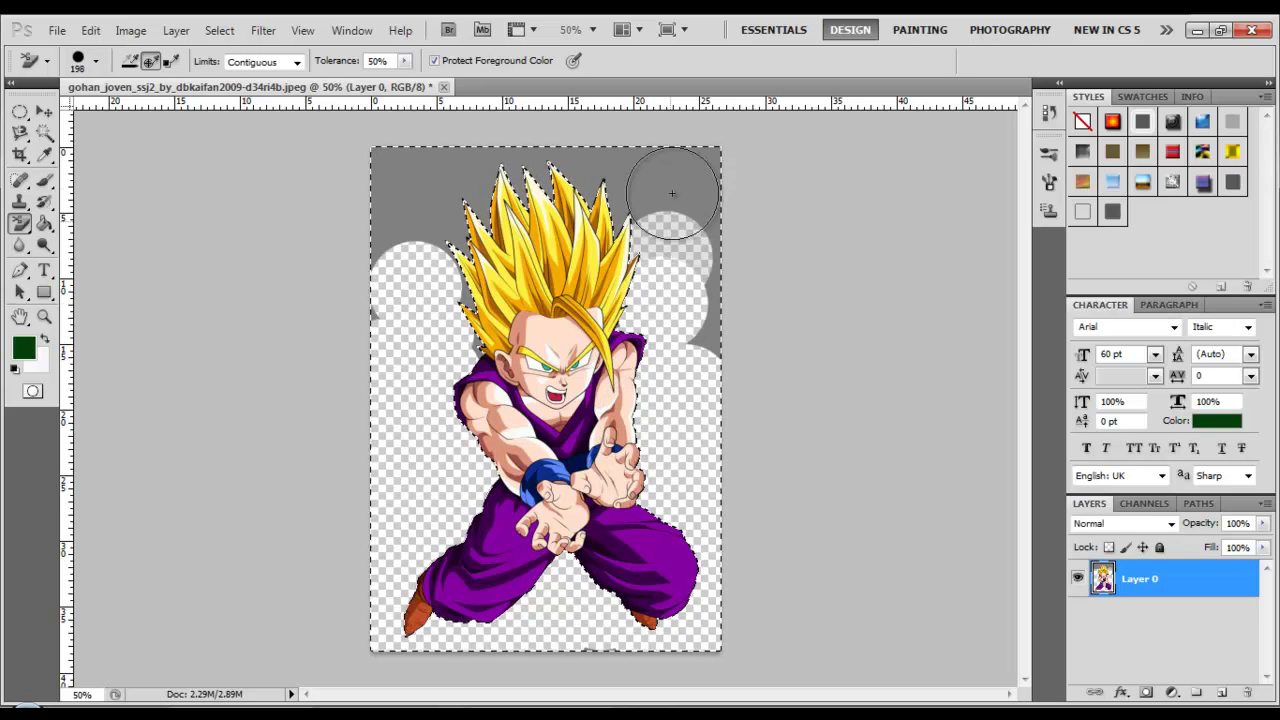
- Erase the leftover grey around the top of the hair and the canvas's left and right edges
click(470, 176)
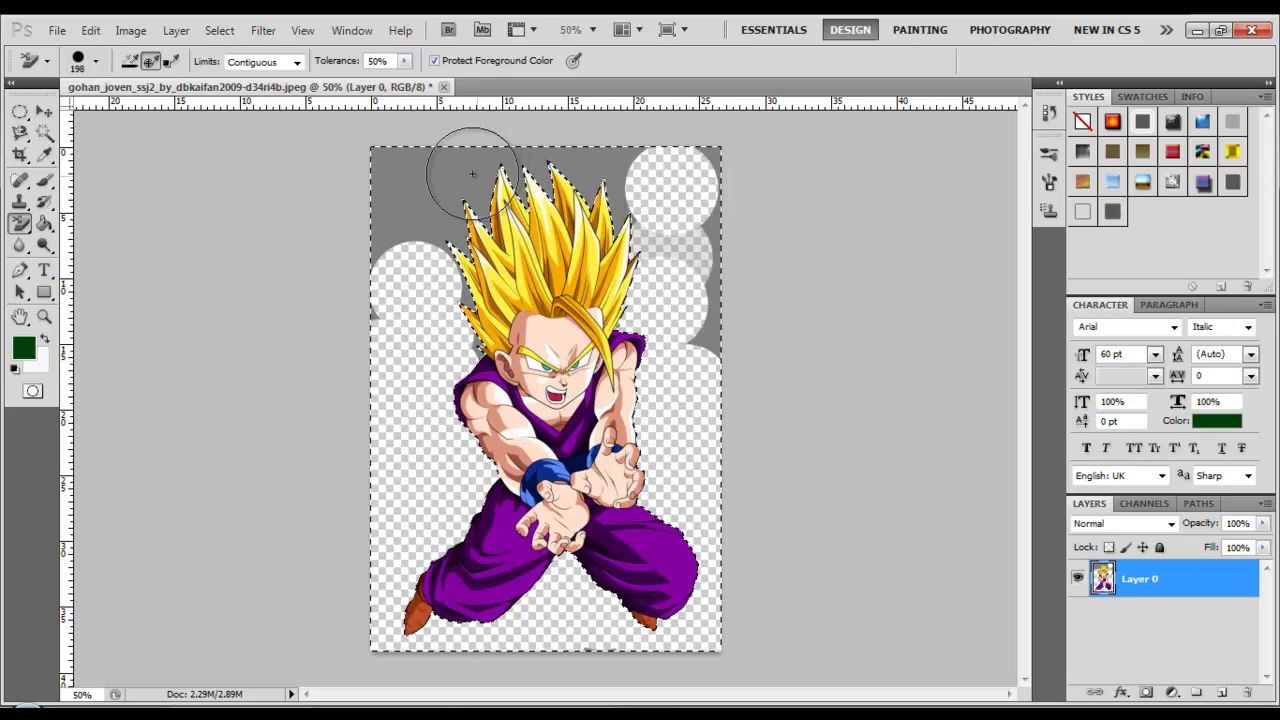
mouse_move(563, 157)
mouse_down()
mouse_move(632, 145)
mouse_move(622, 155)
mouse_up()
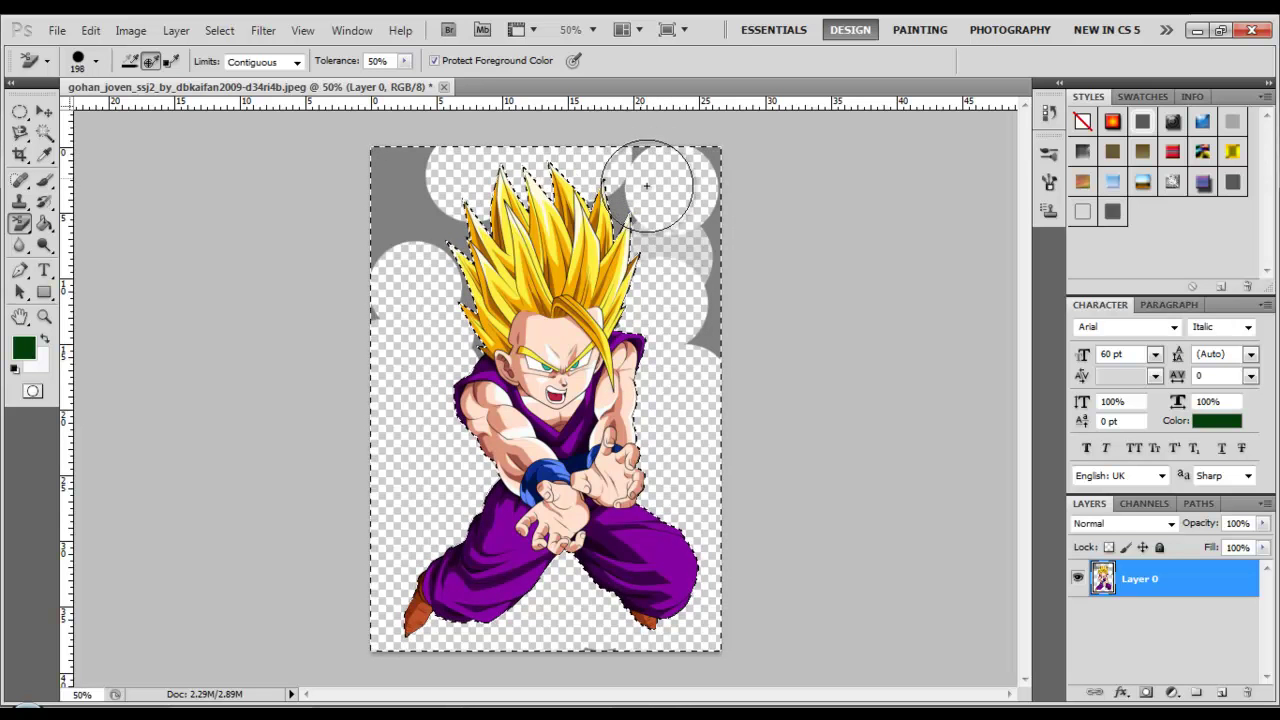
mouse_move(681, 209)
mouse_down()
mouse_move(671, 177)
mouse_move(680, 157)
mouse_move(705, 152)
mouse_move(712, 223)
mouse_move(653, 243)
mouse_up()
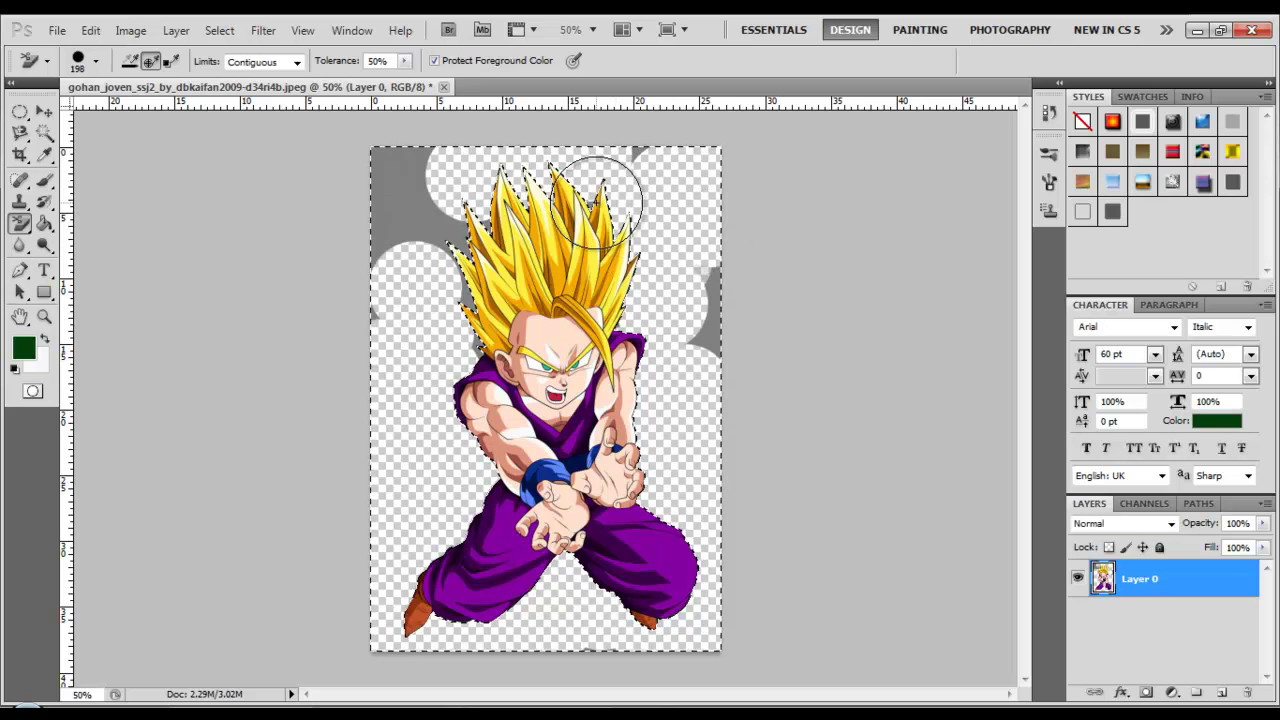
mouse_move(570, 204)
mouse_down()
mouse_move(535, 208)
mouse_move(546, 205)
mouse_up()
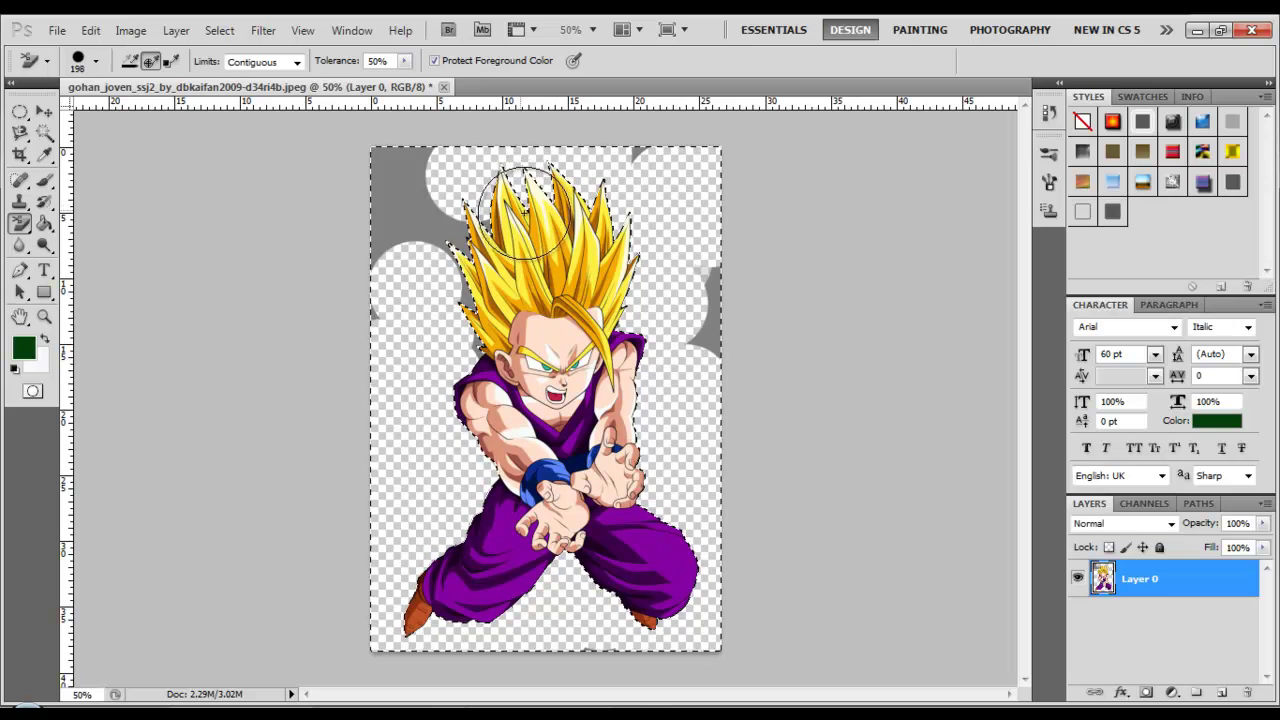
mouse_move(527, 212)
mouse_down()
mouse_move(488, 216)
mouse_move(493, 237)
mouse_move(457, 242)
mouse_up()
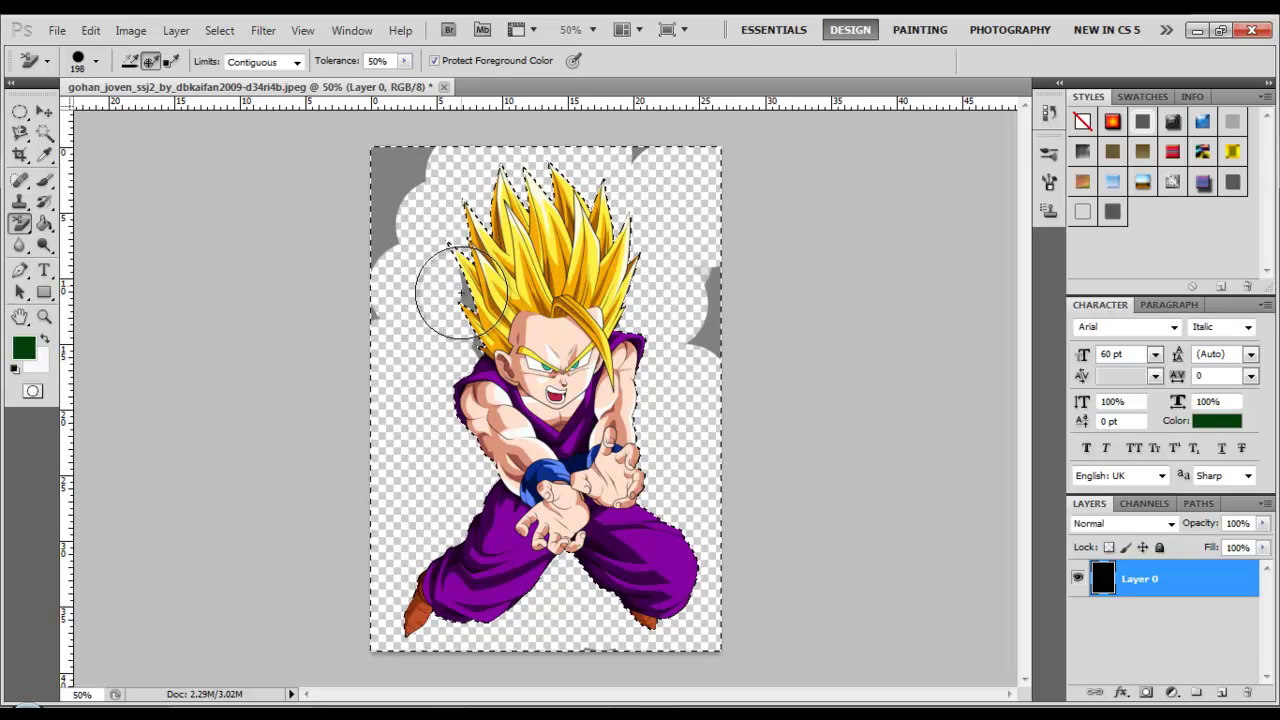
drag(462, 293, 470, 330)
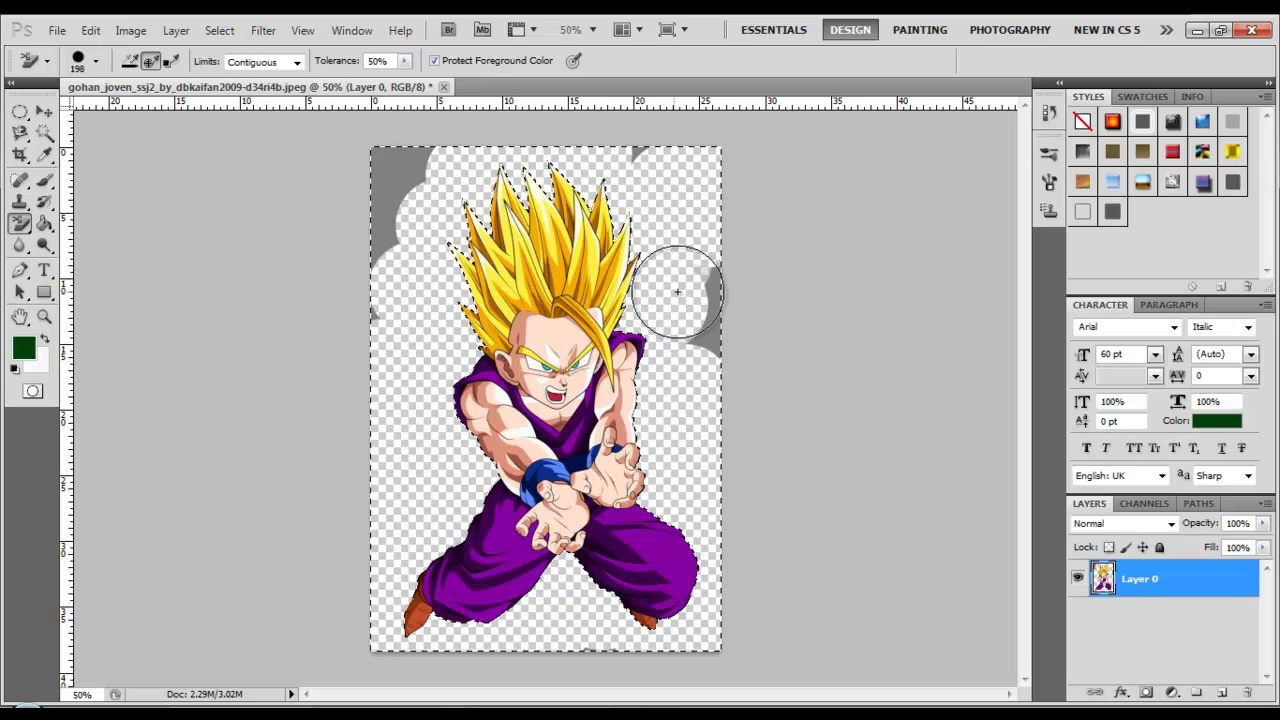
drag(700, 298, 713, 313)
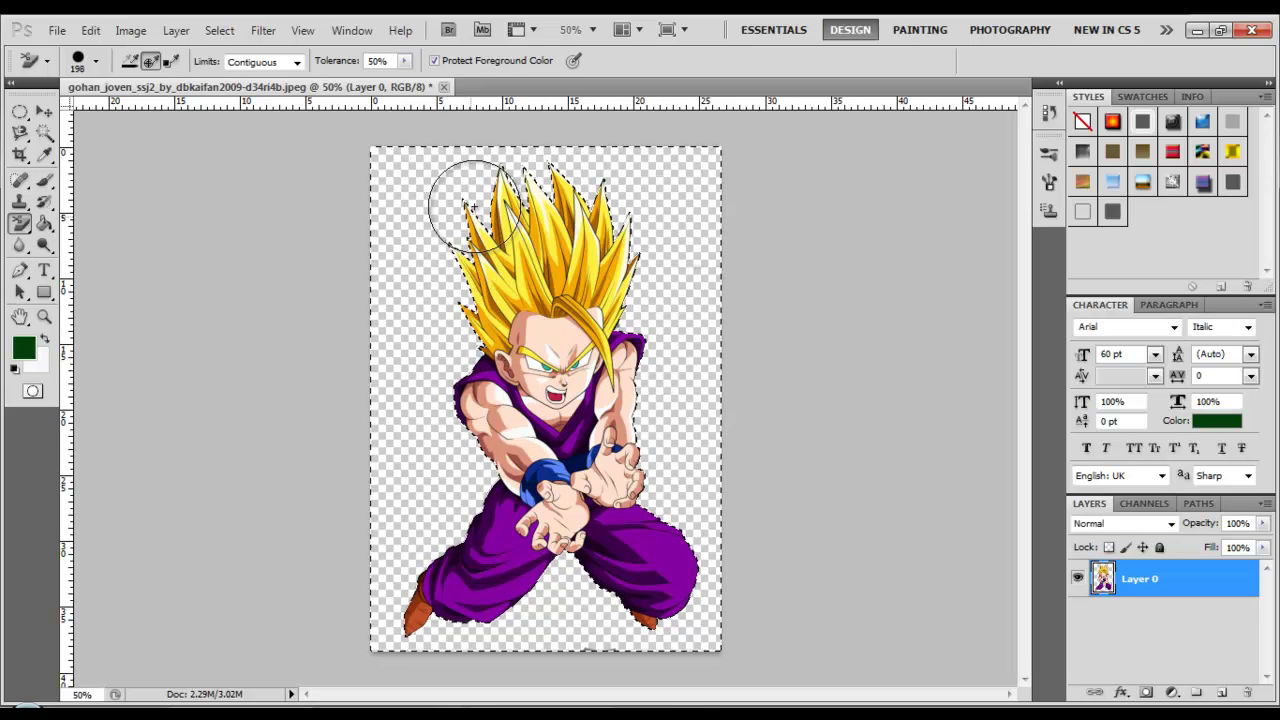
- Nudge the Gohan layer slightly with the Move tool
click(44, 112)
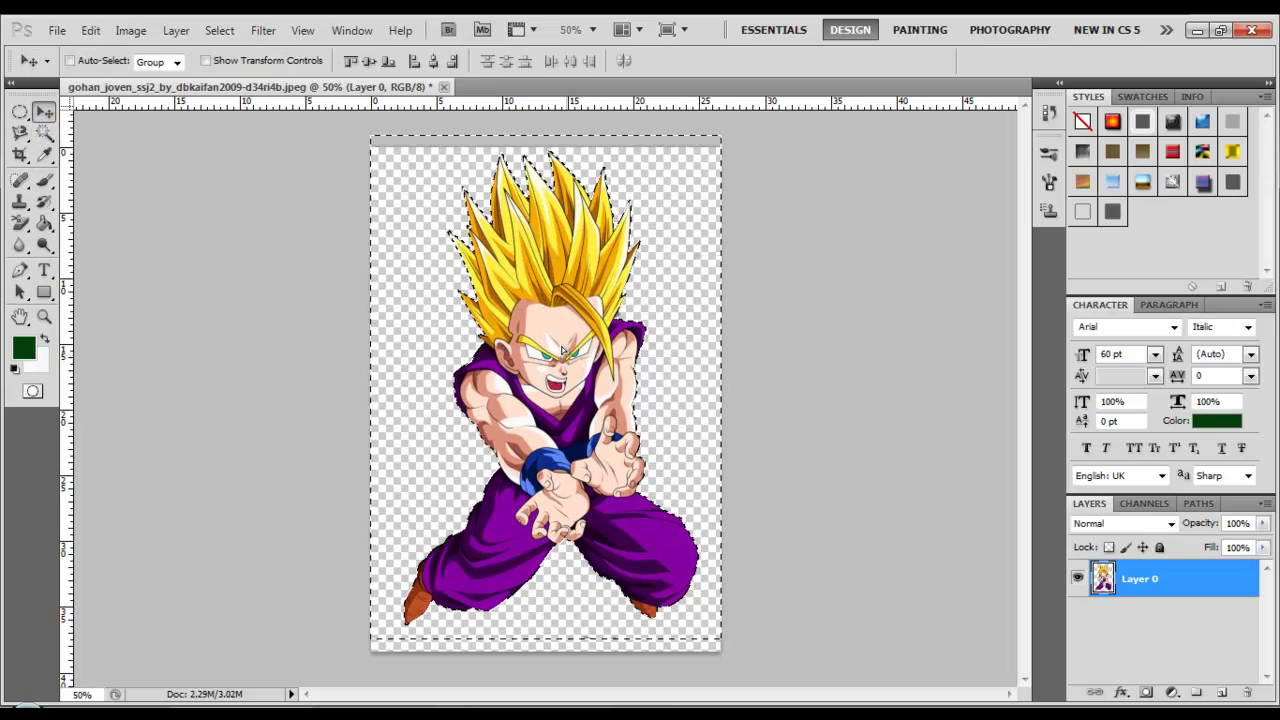
drag(564, 364, 569, 373)
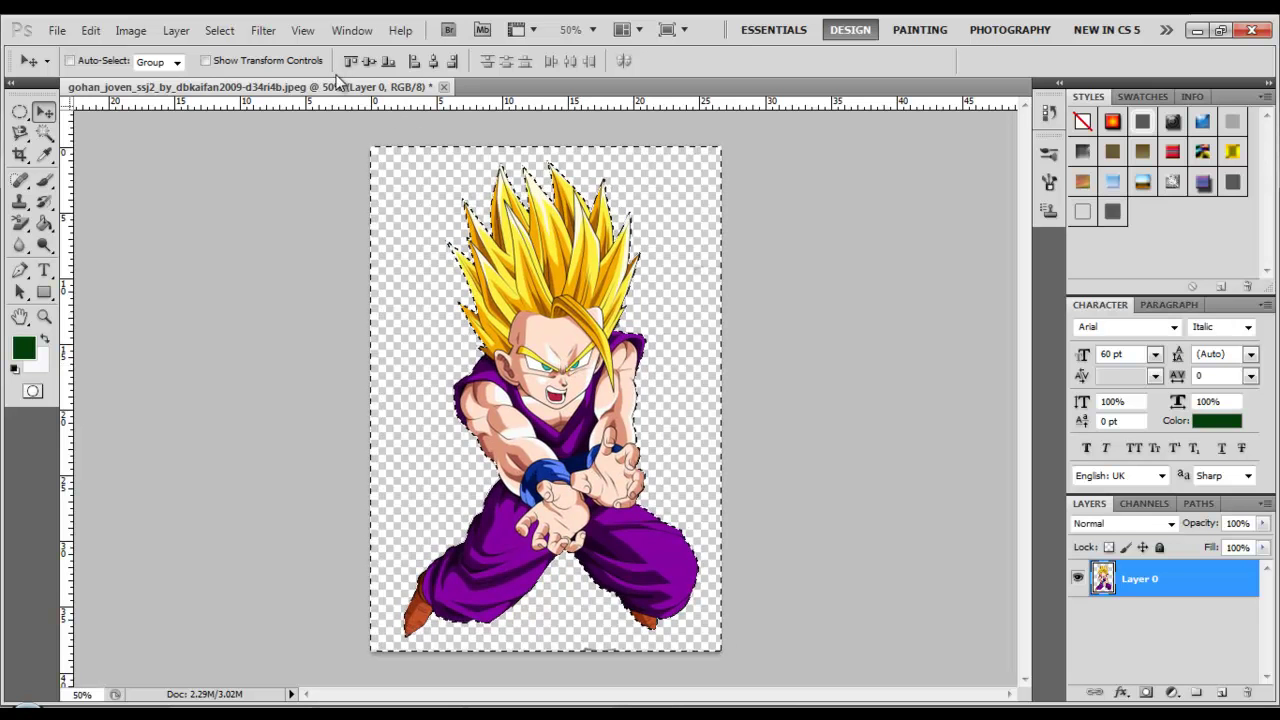
click(53, 36)
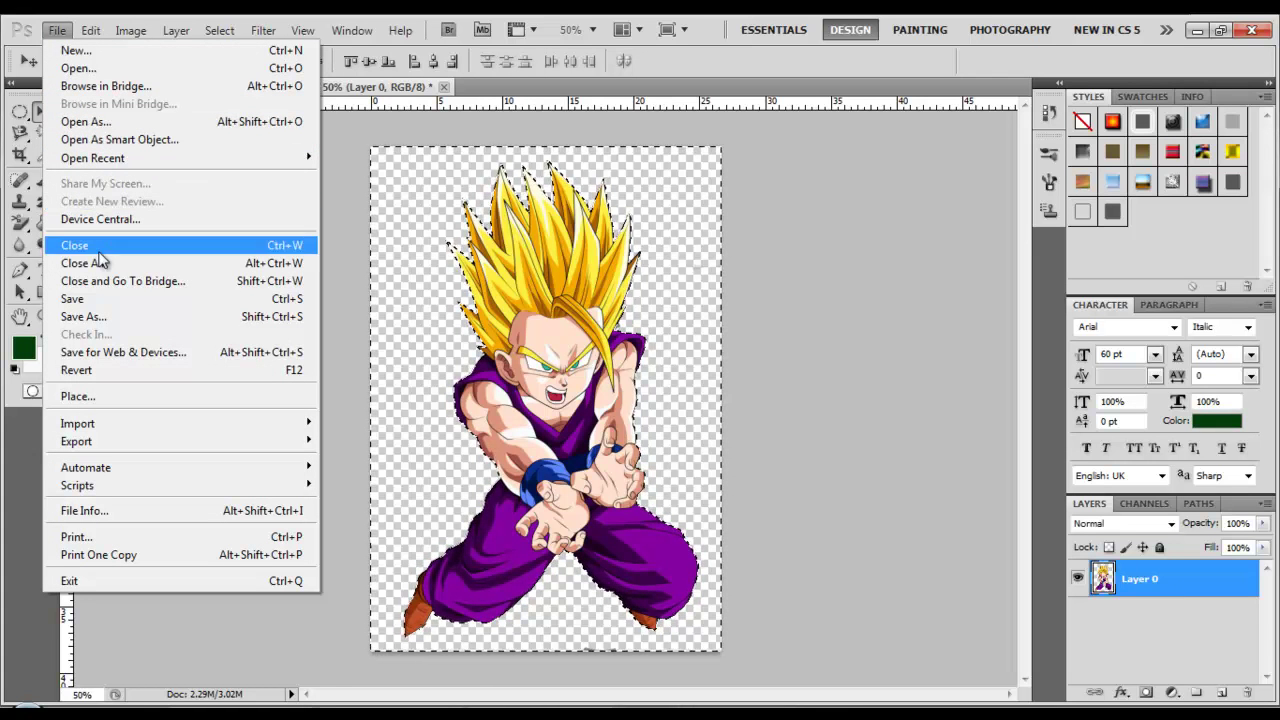
- Save the cut-out as PNG over the Desktop file, changing the name's extension to jpeg
click(85, 299)
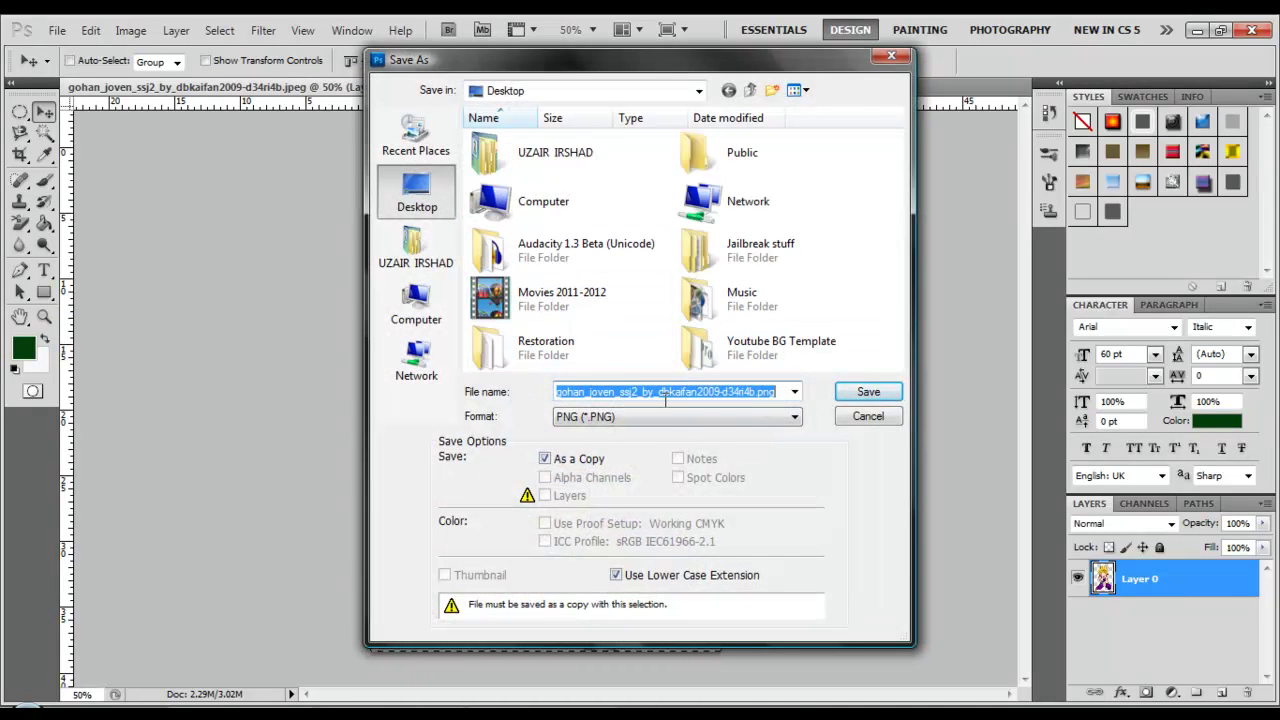
click(771, 390)
drag(771, 390, 757, 397)
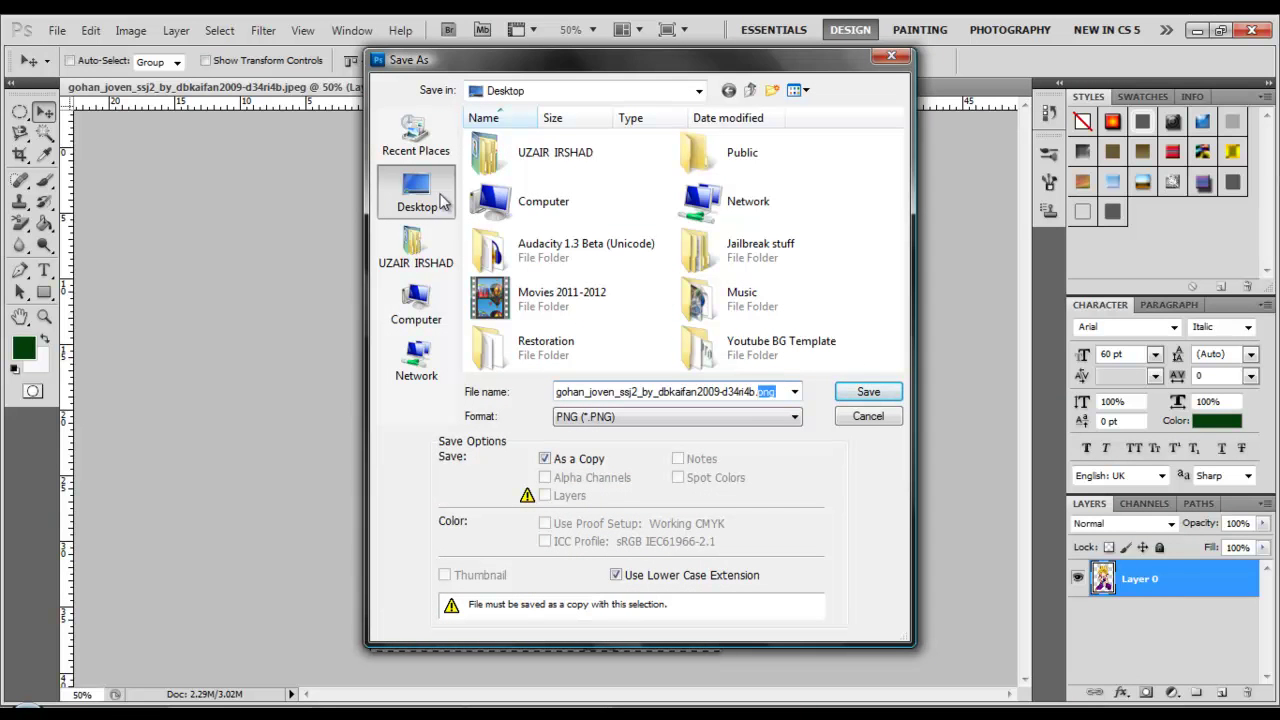
key(BackSpace)
text(jpeg)
key(Return)
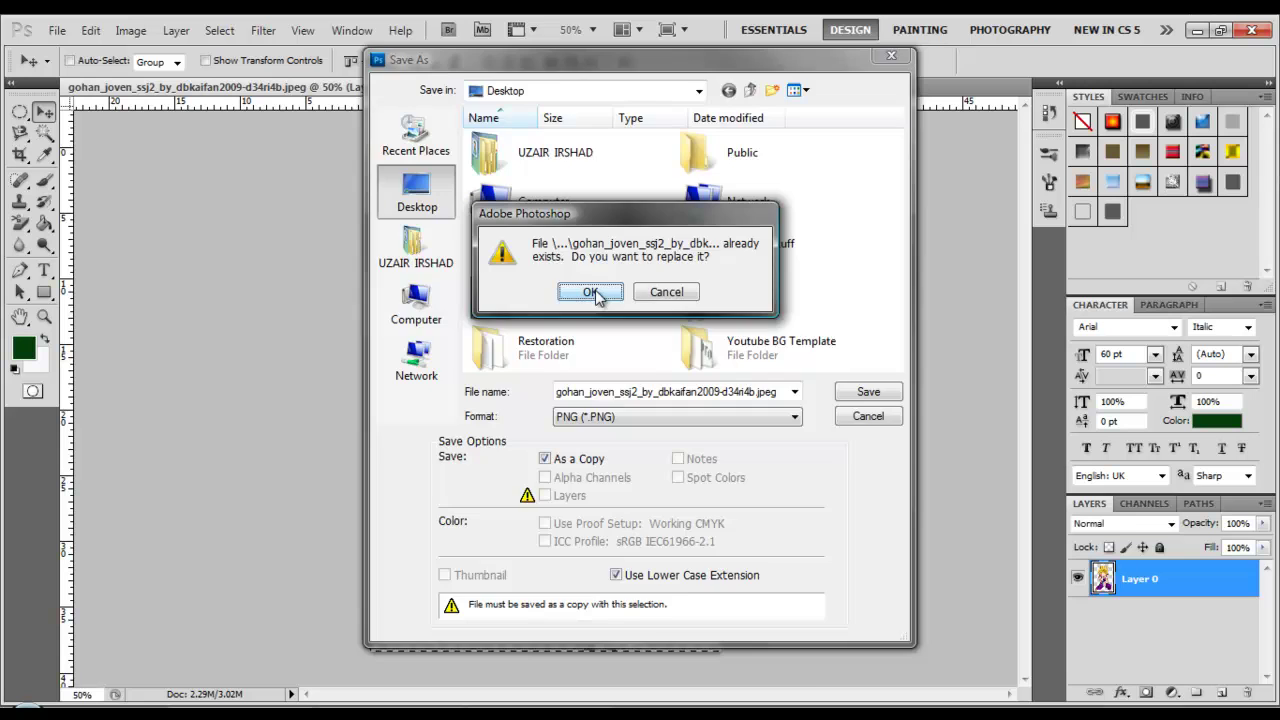
click(591, 292)
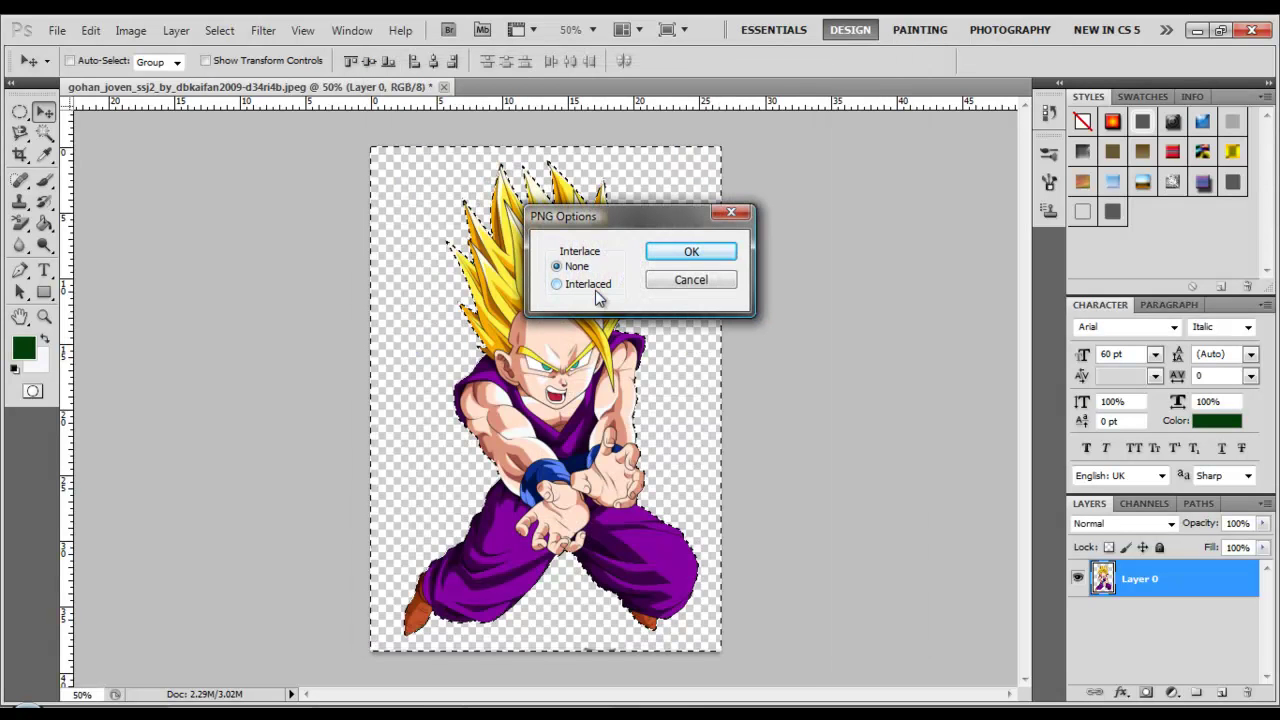
- Accept the PNG options and close the Gohan document without saving further changes
click(666, 255)
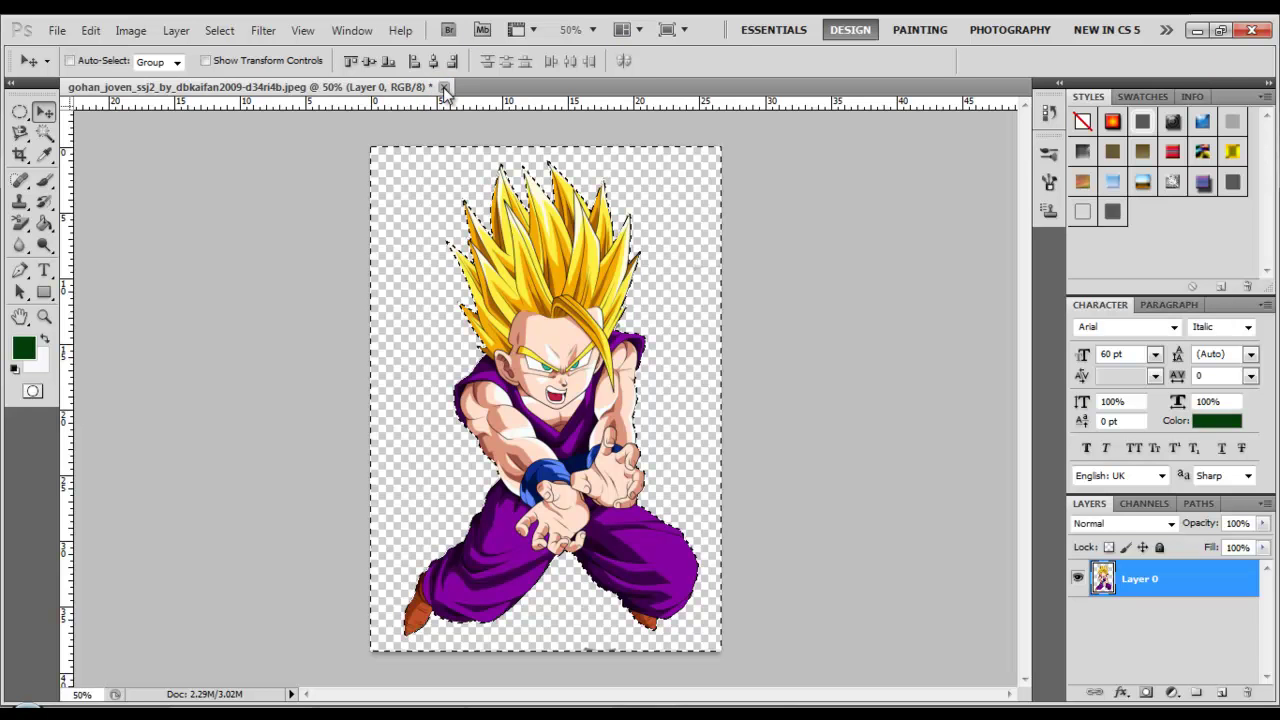
click(445, 88)
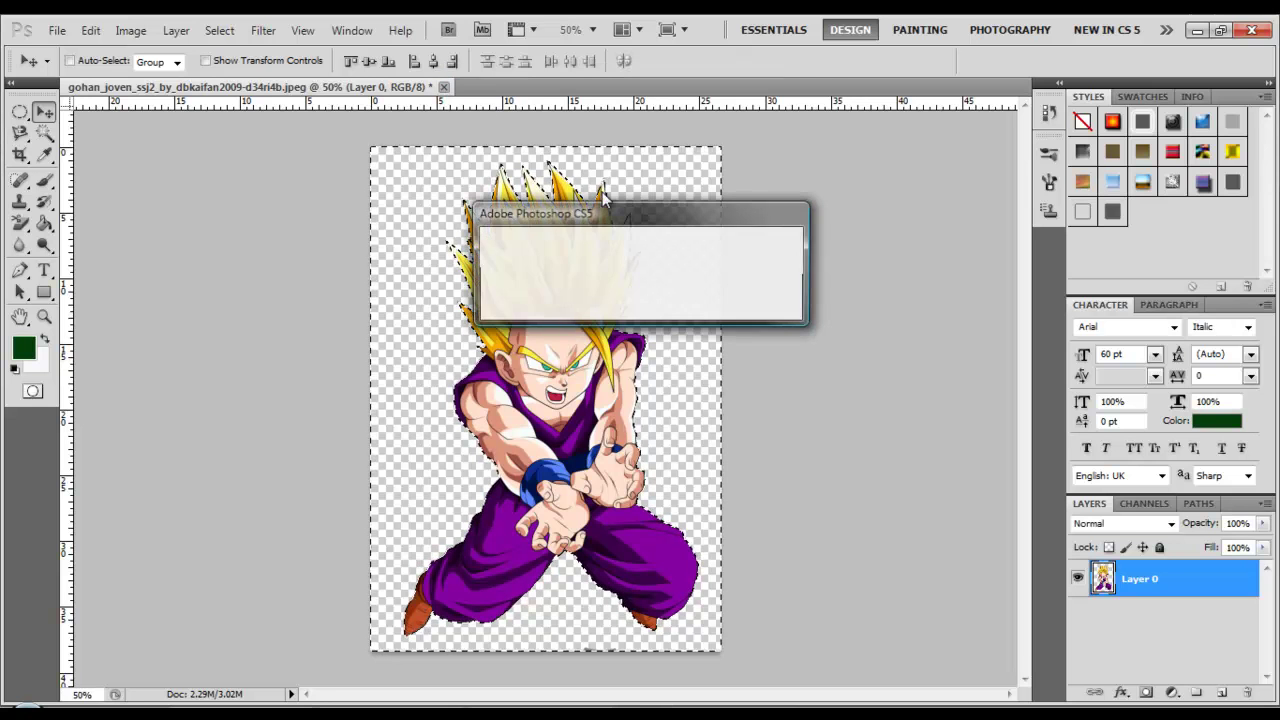
click(619, 309)
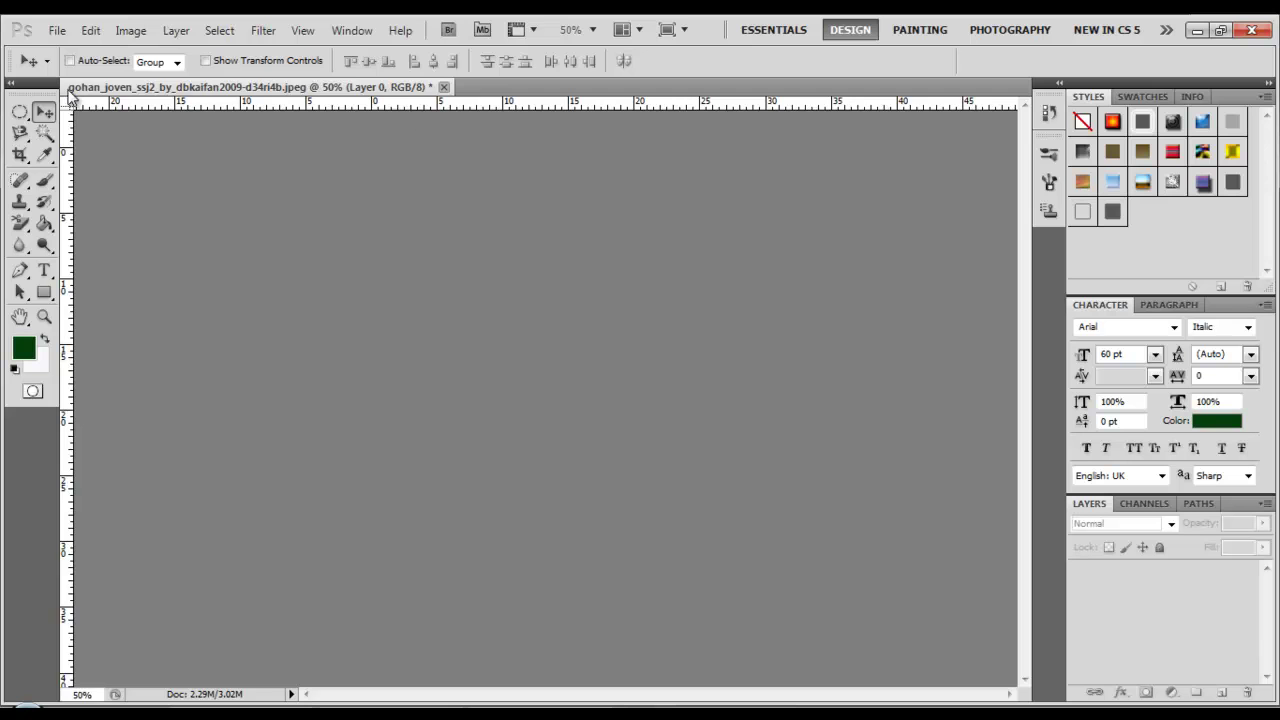
- Try opening the Gohan JPEG from the Desktop and dismiss the invalid JPEG marker error
click(57, 30)
click(105, 72)
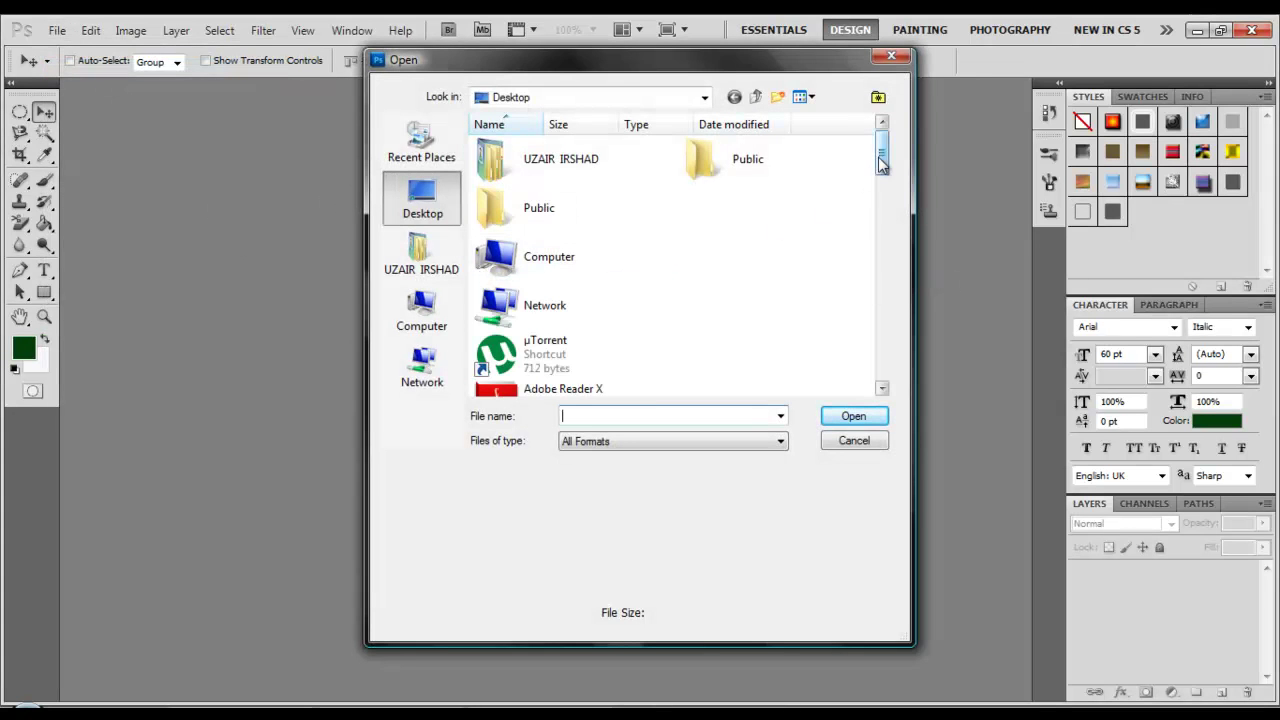
drag(881, 164, 894, 343)
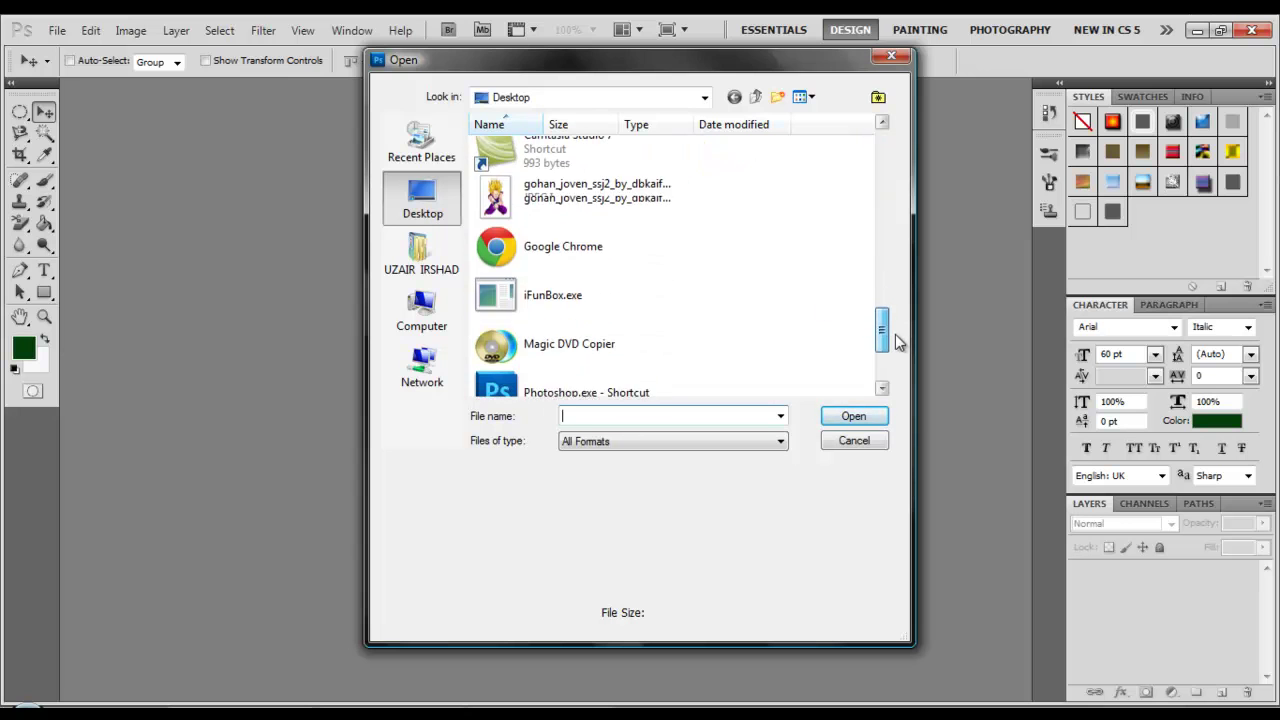
click(640, 193)
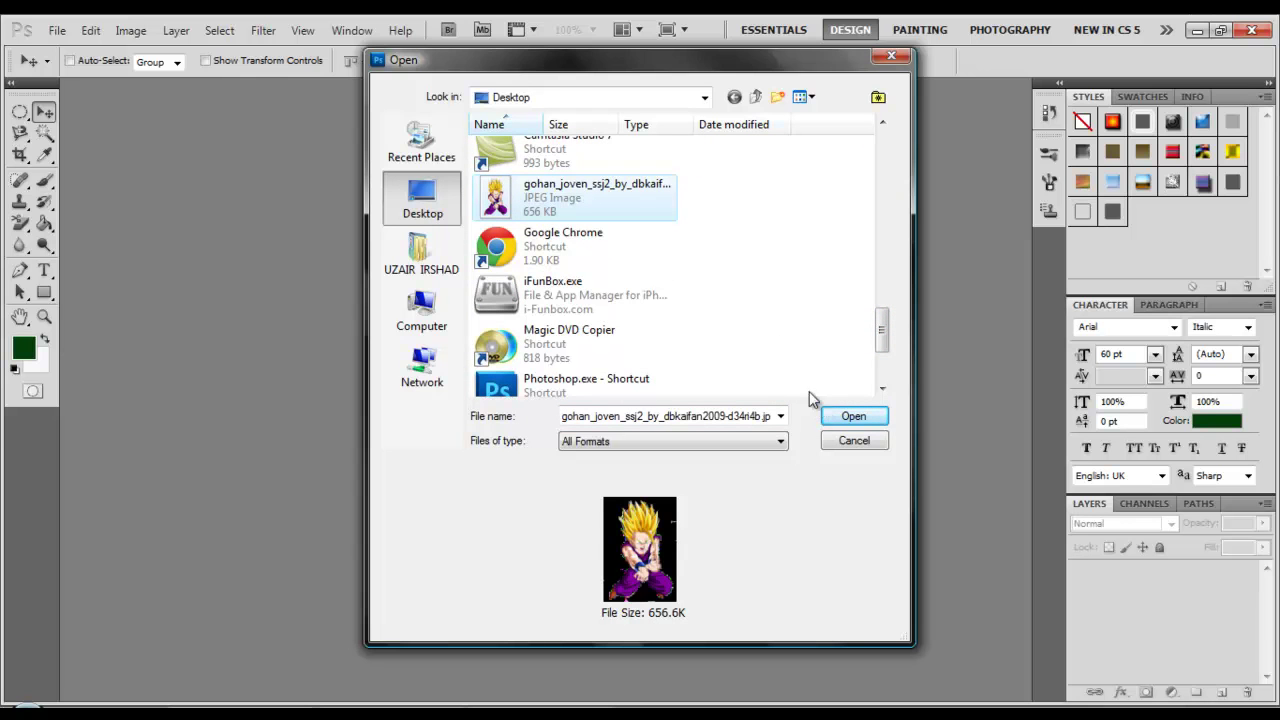
click(855, 416)
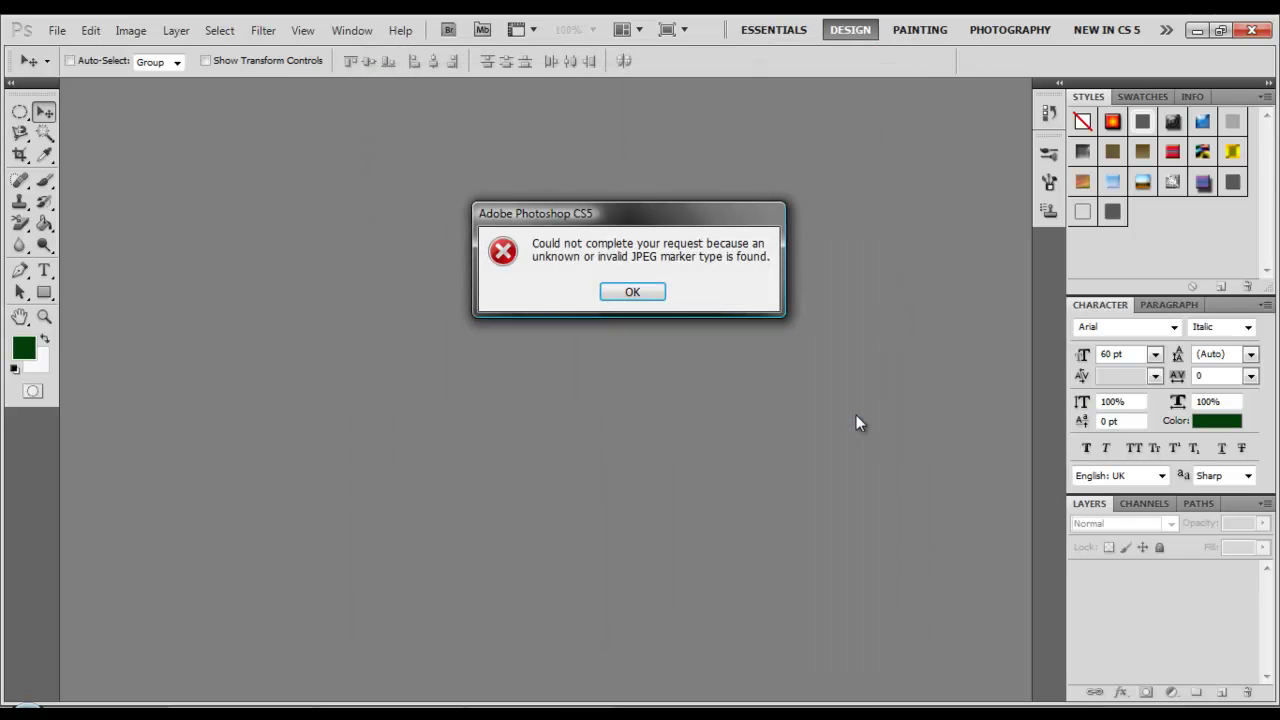
click(634, 296)
- Rename the desktop Gohan file's extension from jpeg to png and confirm the extension change
click(530, 712)
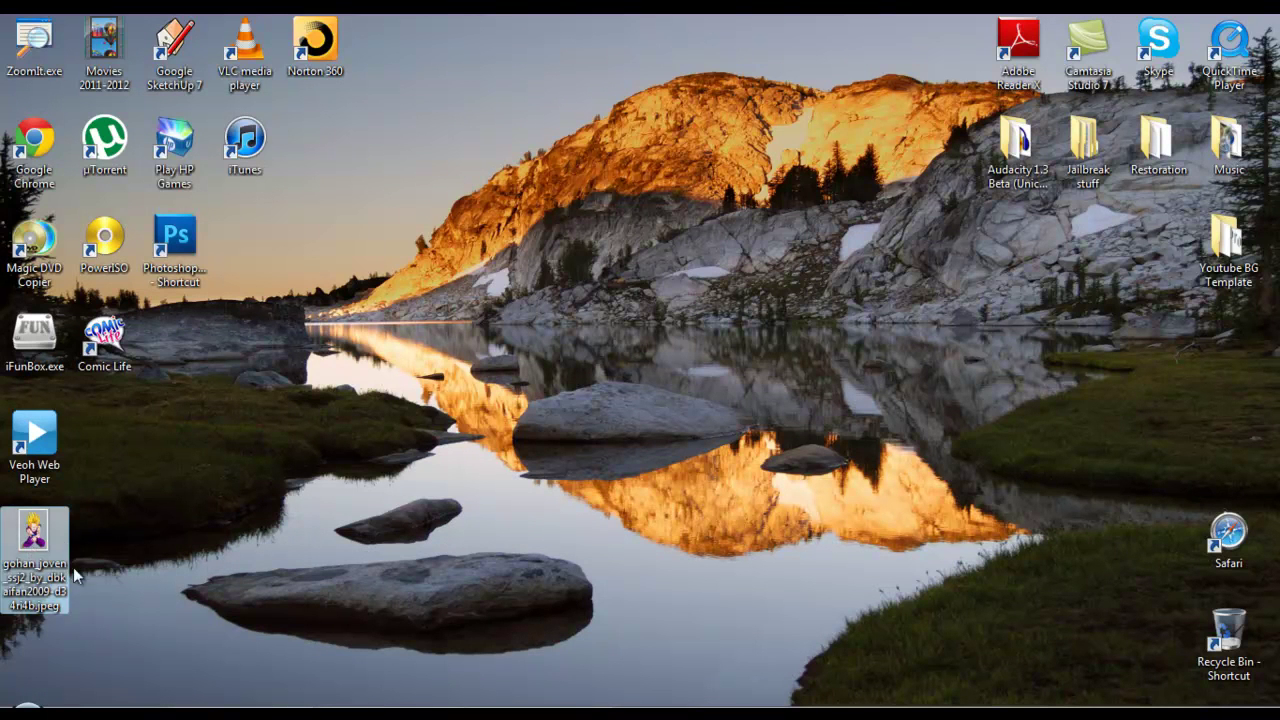
click(75, 575)
key(F2)
key(End)
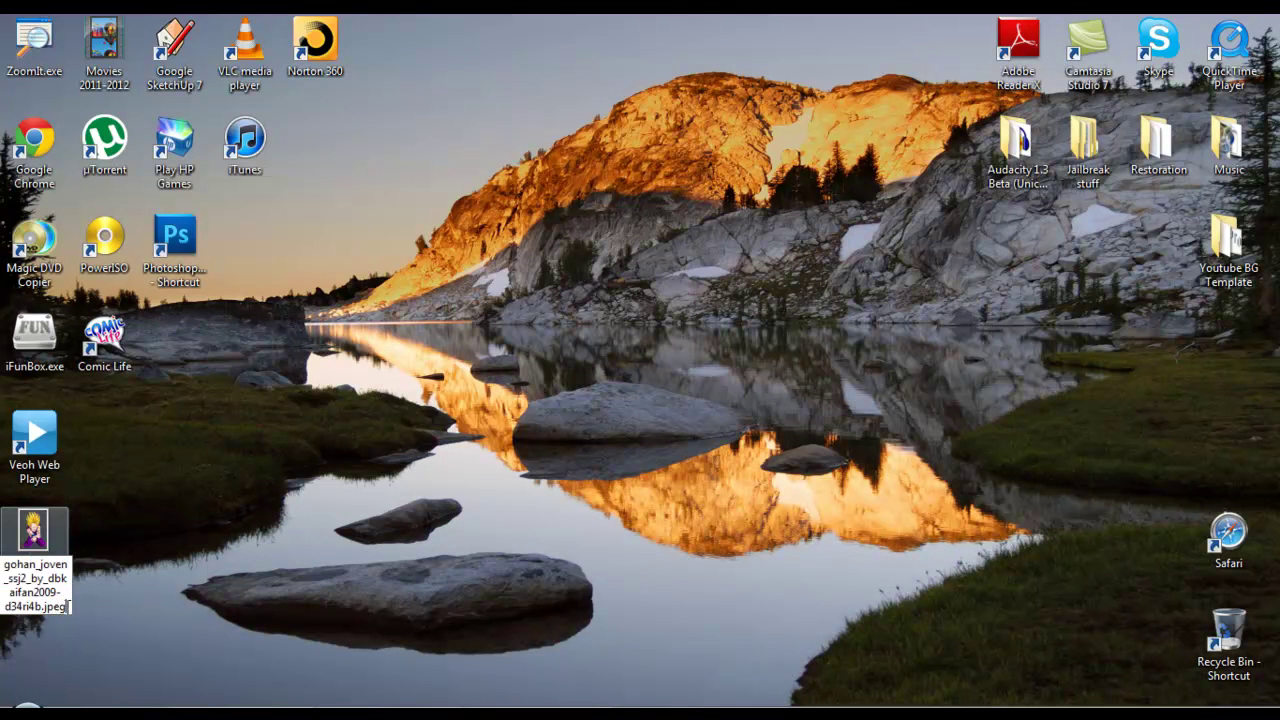
key(shift+Left)
key(shift+Left)
key(shift+Left)
key(shift+Left)
text(png)
key(Return)
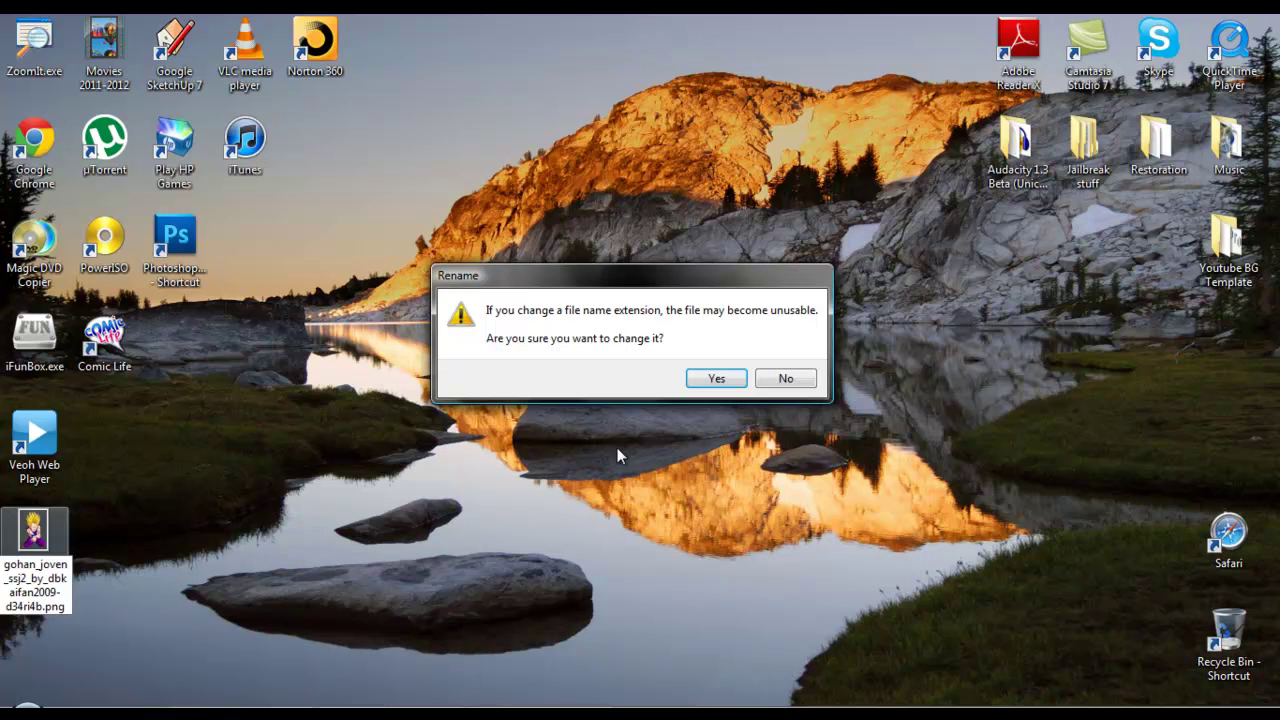
click(733, 380)
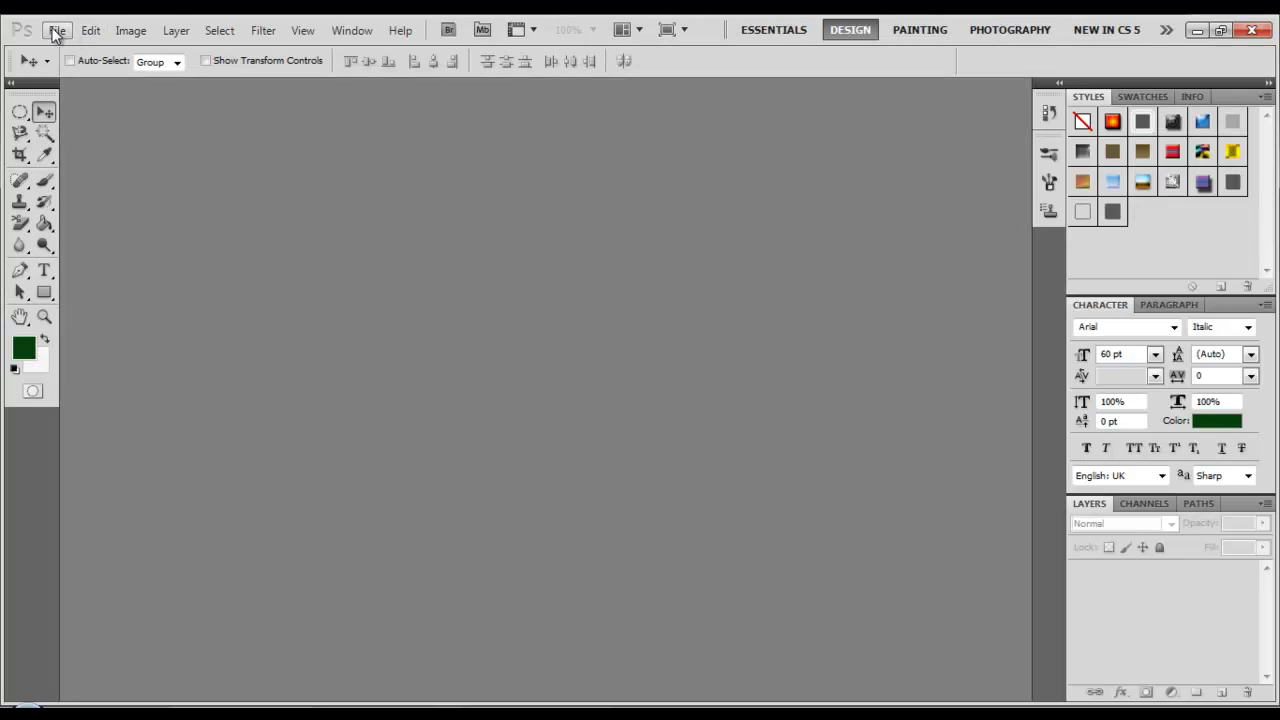
- Open the renamed Gohan PNG from the Desktop as its own document
click(55, 31)
click(62, 68)
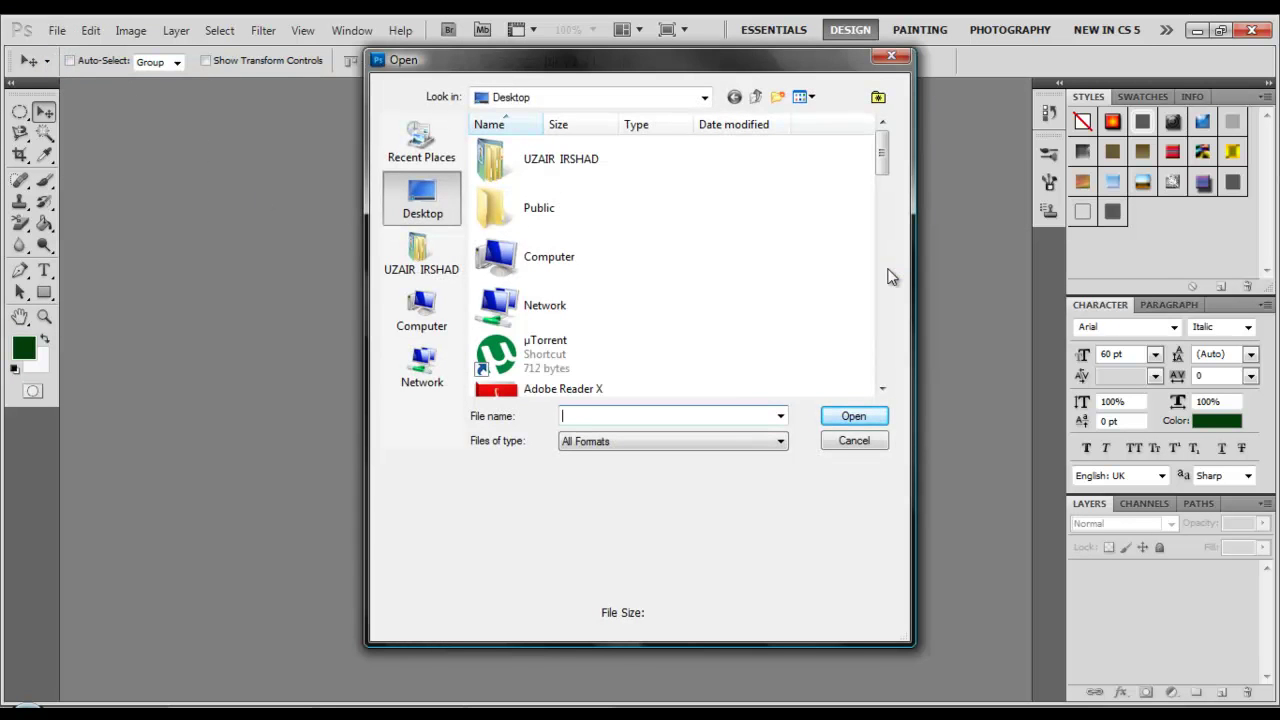
click(886, 271)
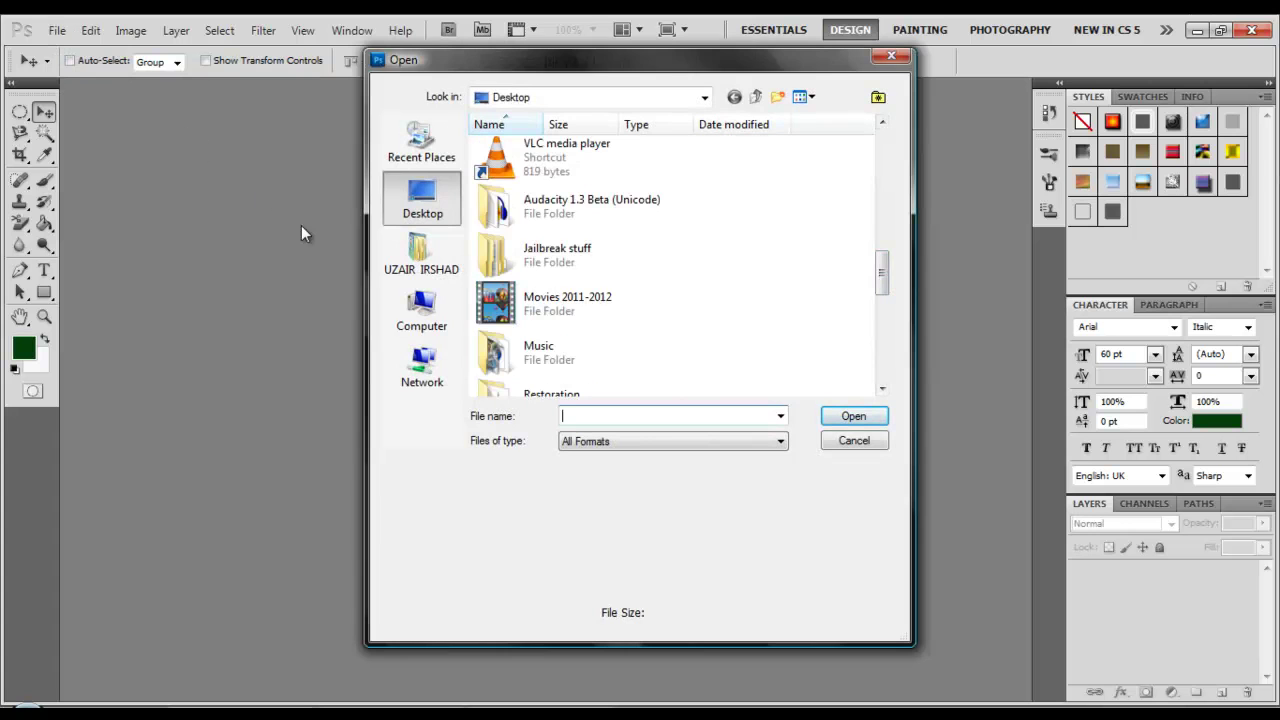
drag(883, 271, 882, 305)
click(613, 342)
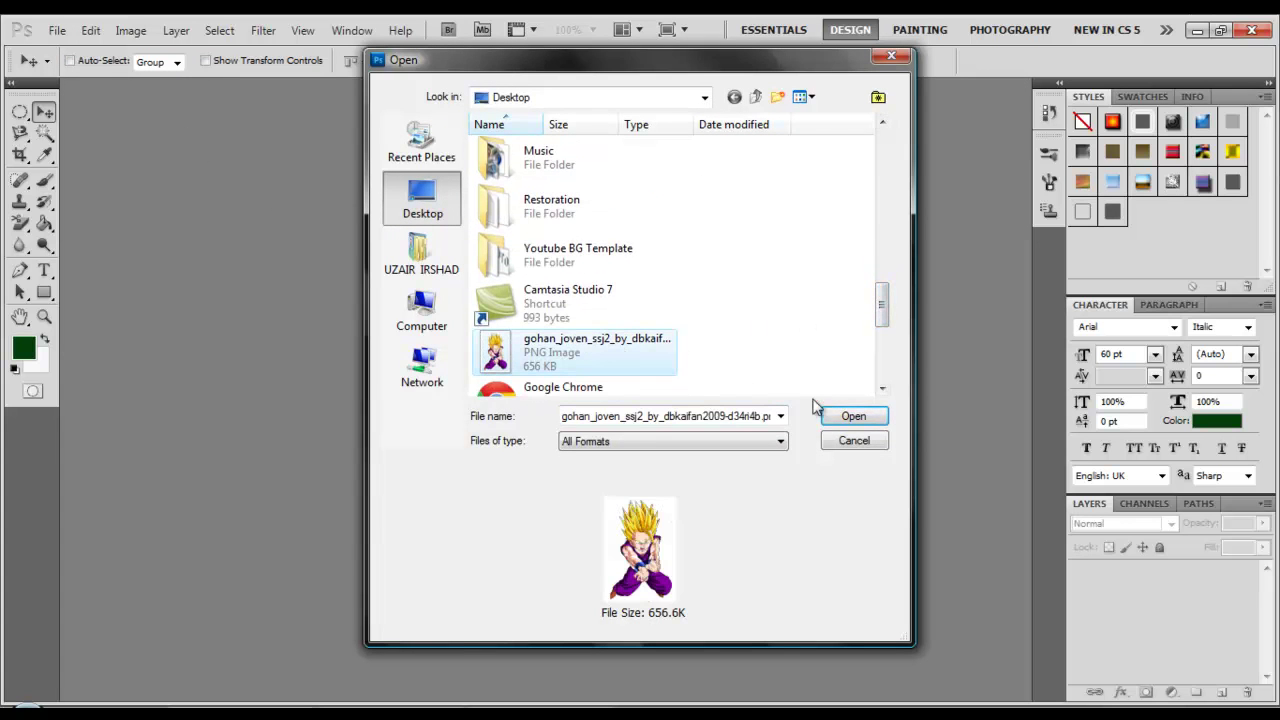
click(840, 419)
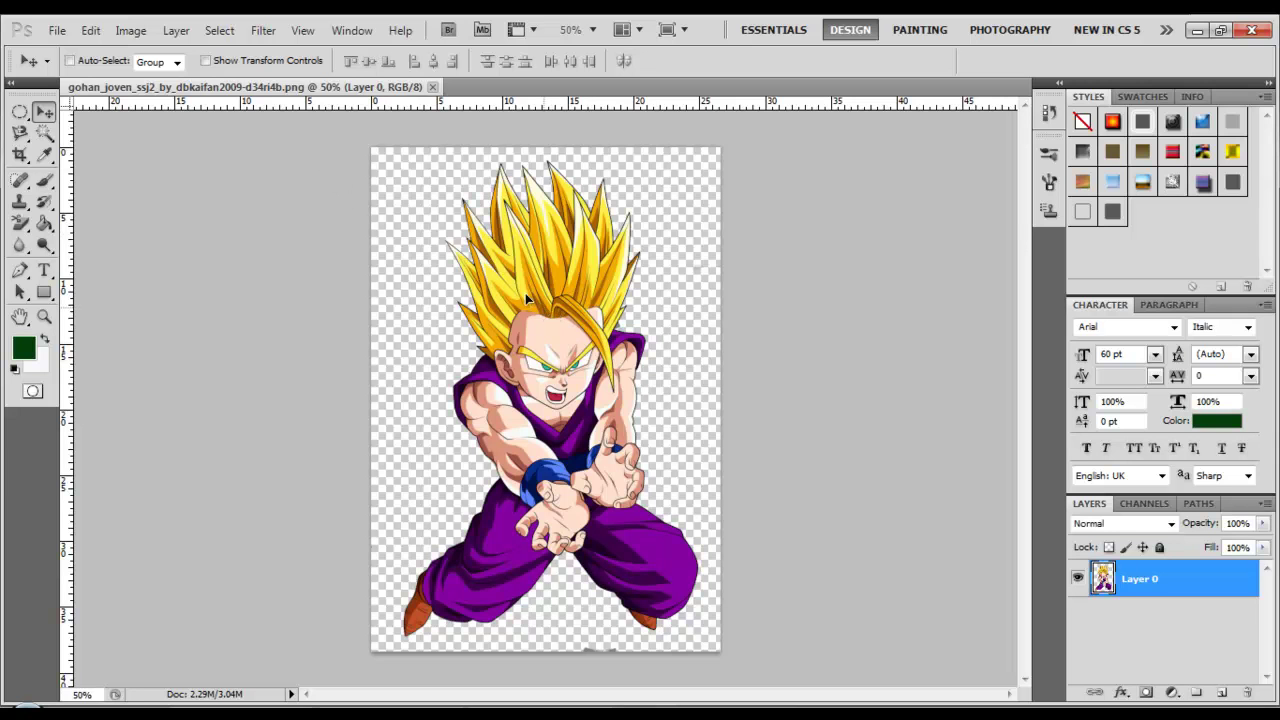
- Drag the Gohan layer down the canvas, then back up toward the upper left
drag(525, 293, 643, 564)
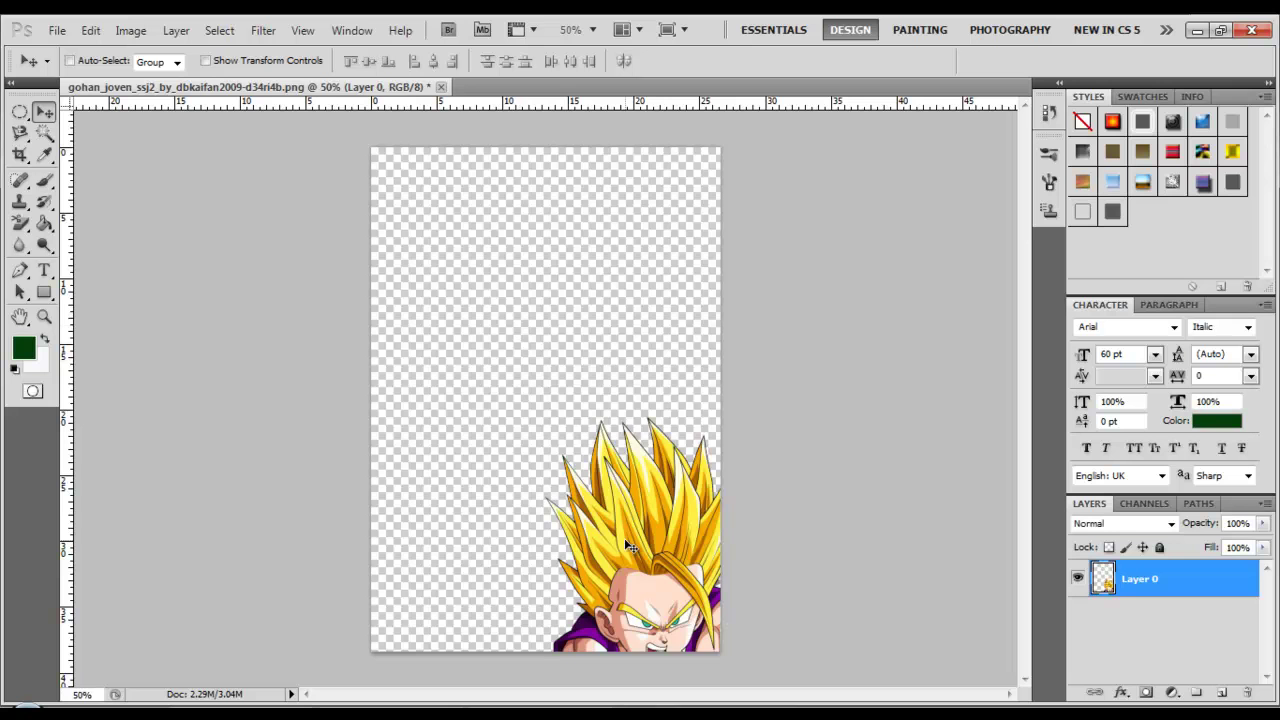
drag(590, 523, 488, 290)
- Free Transform Gohan down to about 60%, centre it on the canvas, and commit
key(ctrl+t)
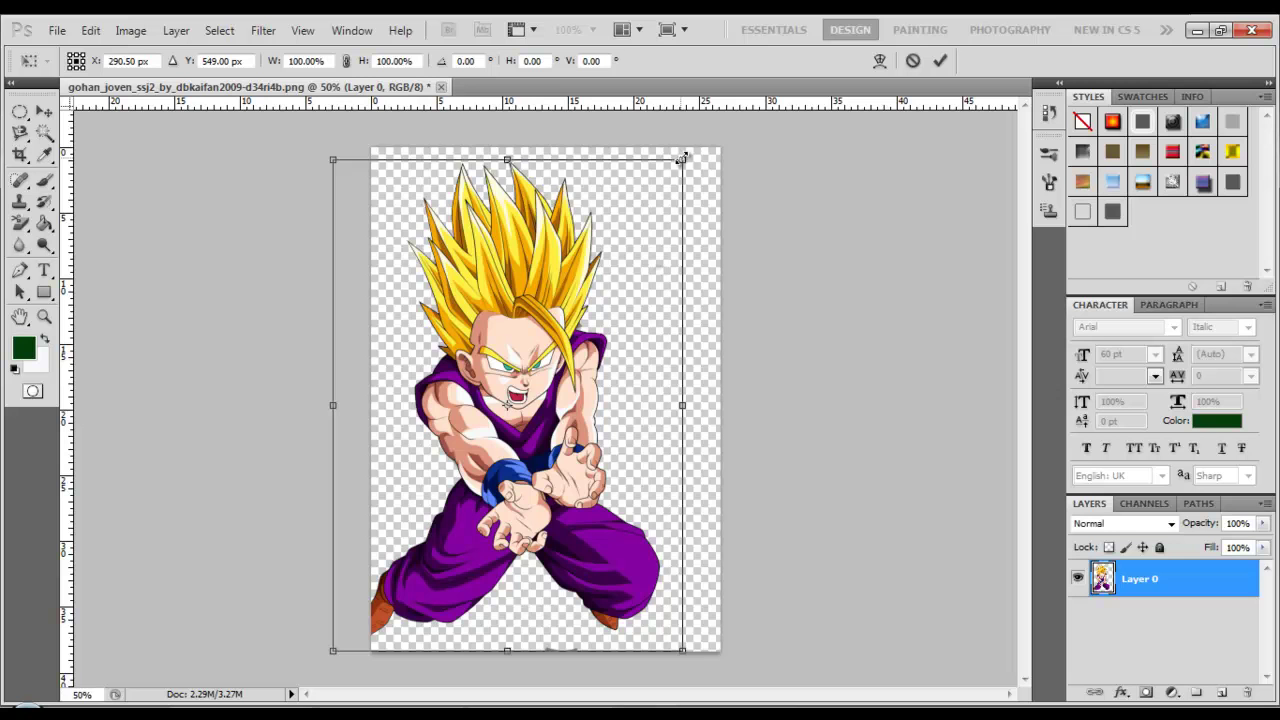
drag(682, 158, 560, 367)
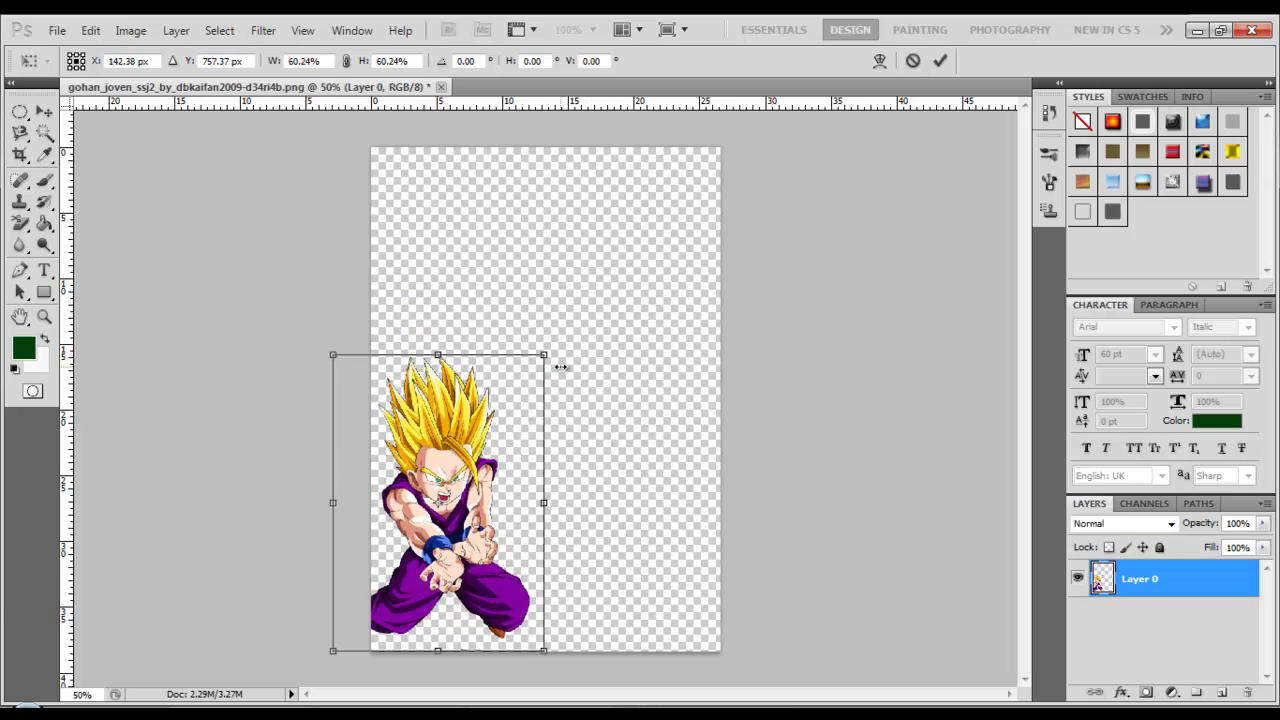
drag(447, 460, 554, 363)
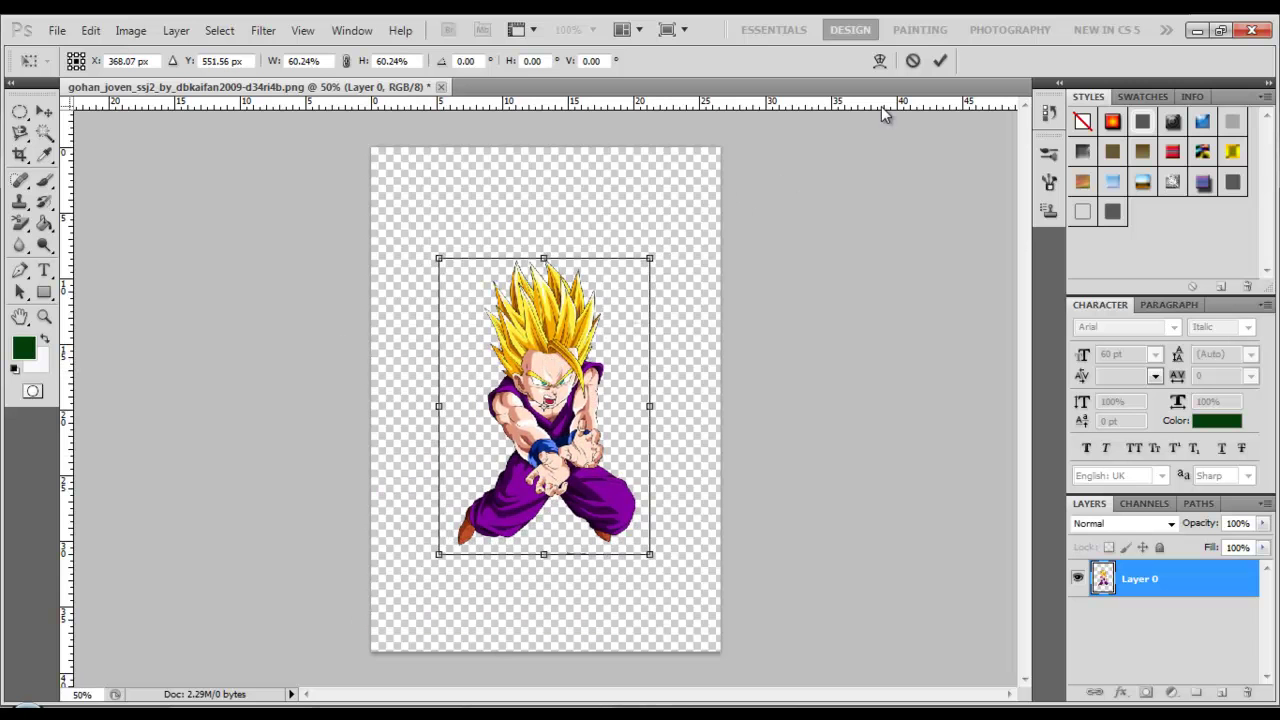
click(939, 62)
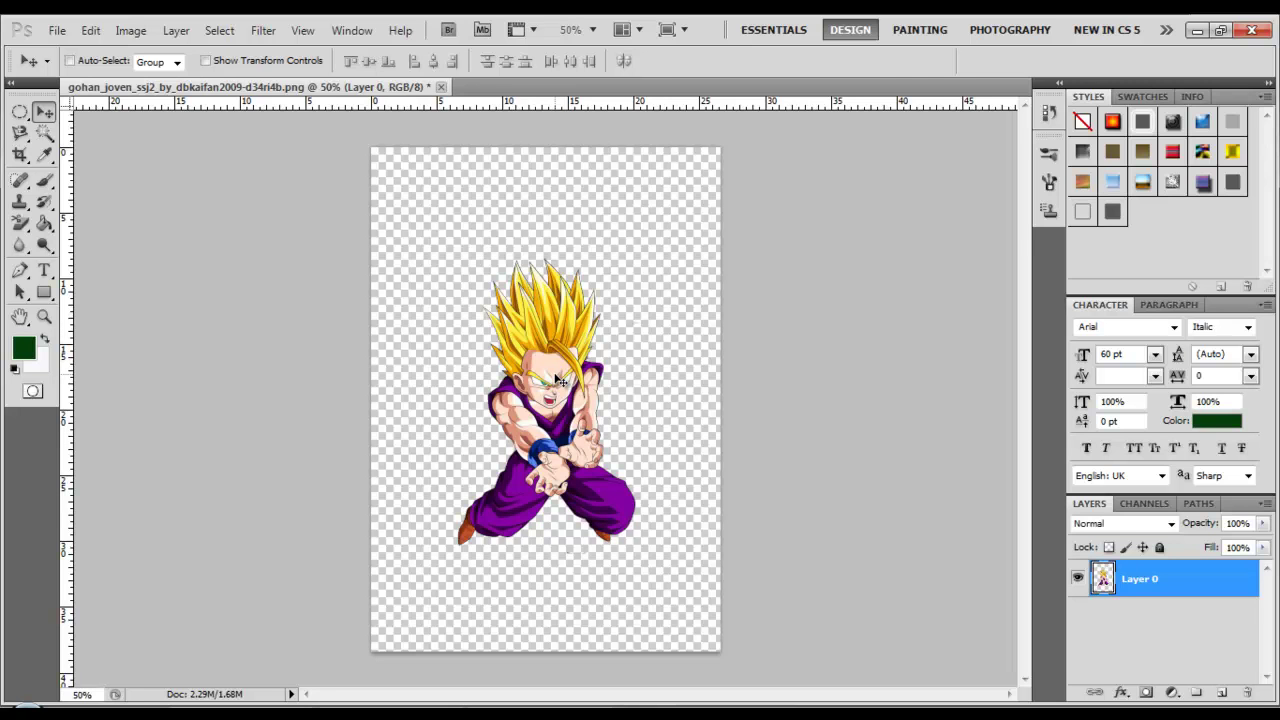
- Free Transform Gohan up to about 186%, reposition it to fill the canvas, and commit
key(ctrl+t)
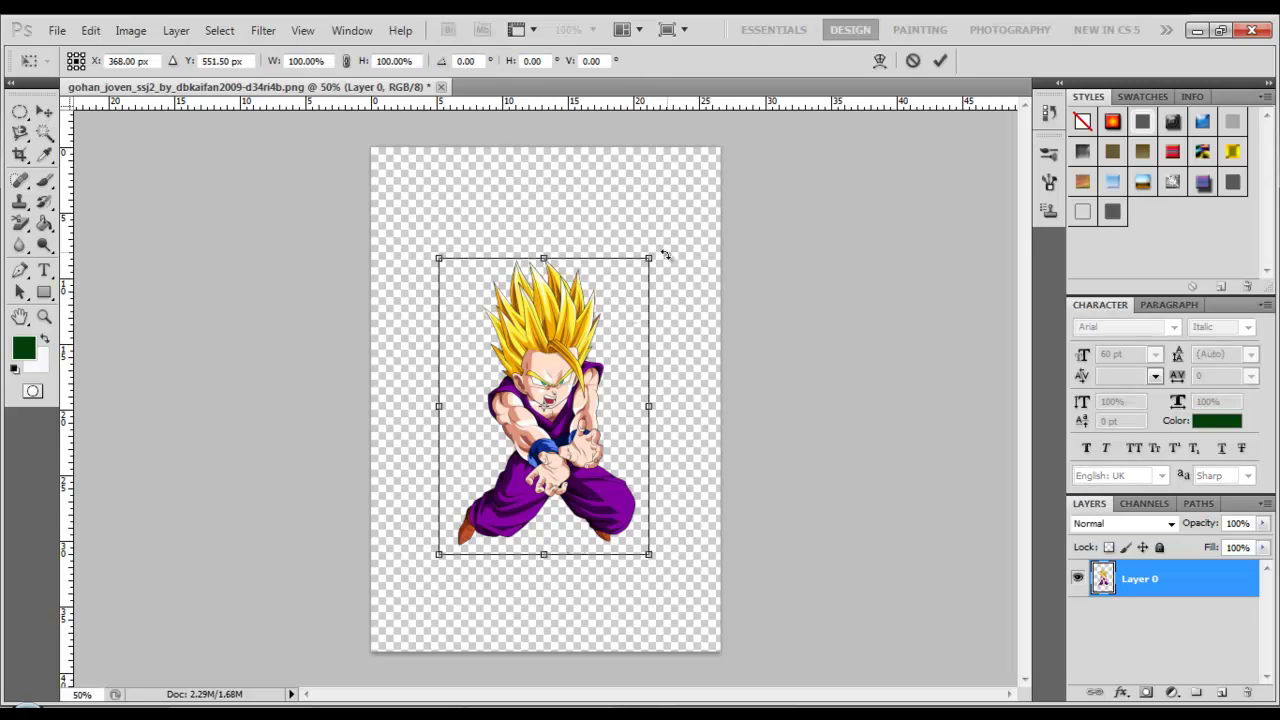
drag(649, 258, 851, 95)
drag(648, 364, 548, 465)
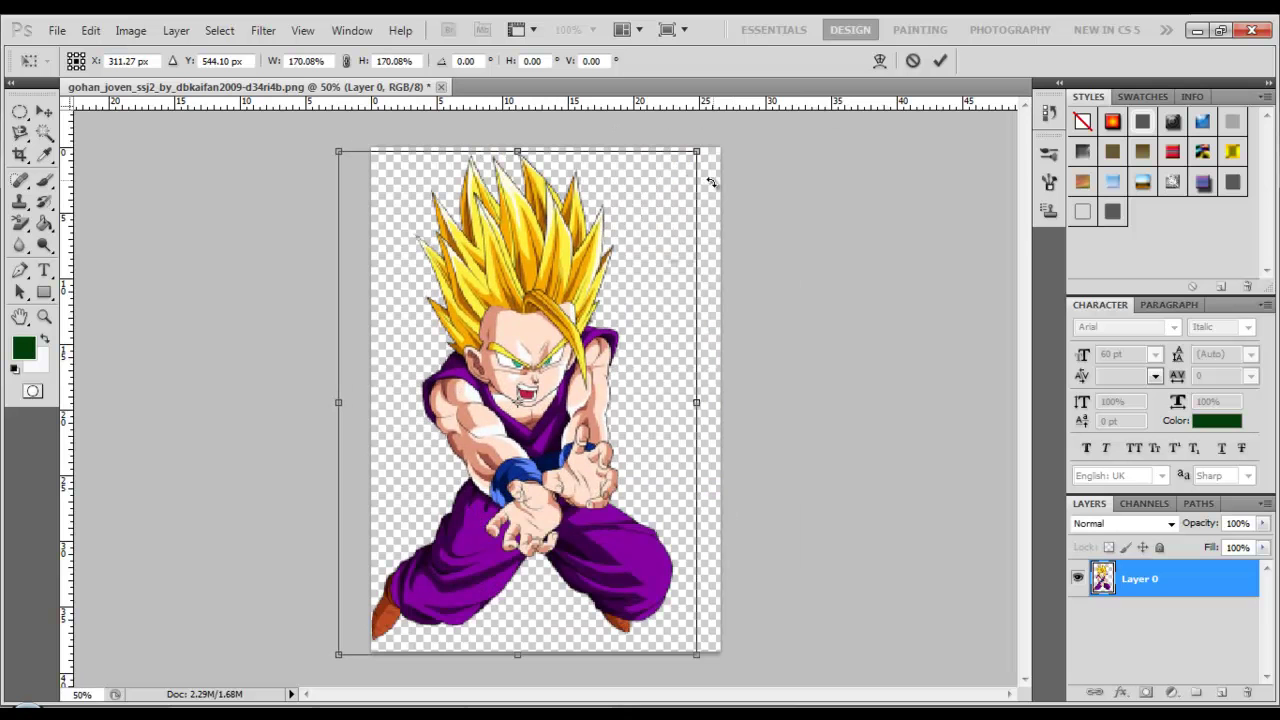
drag(705, 148, 739, 122)
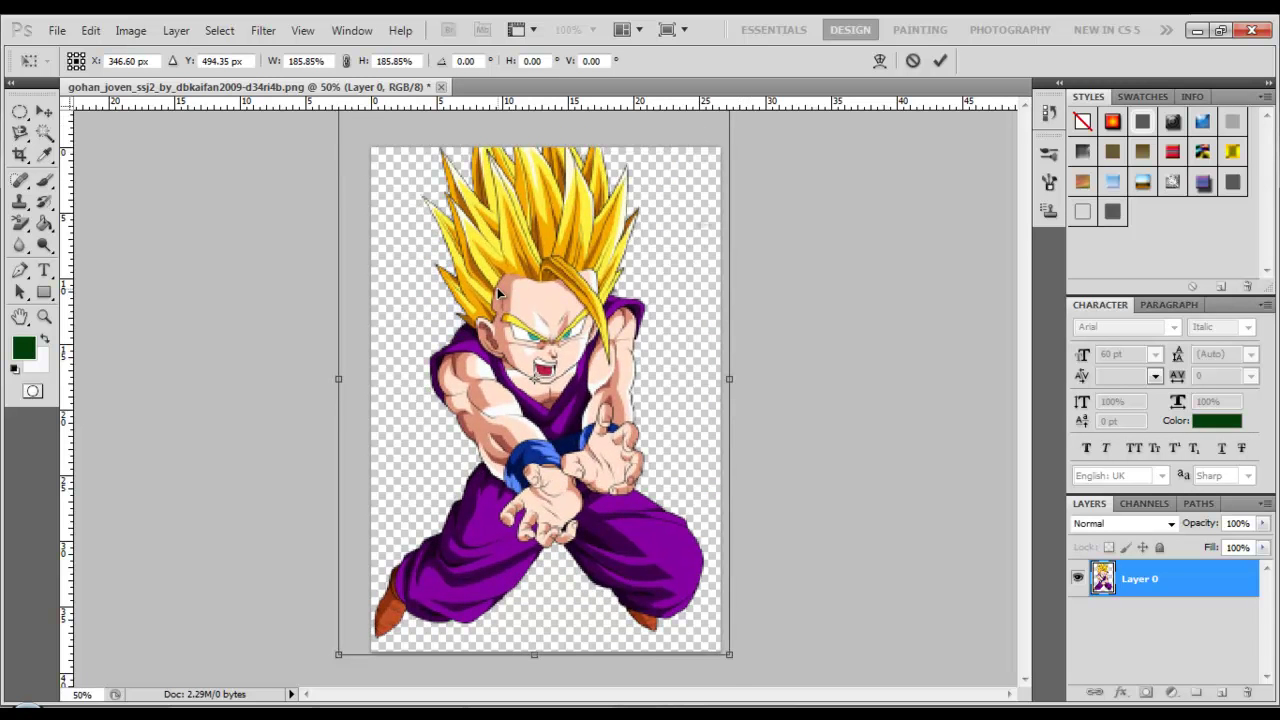
drag(503, 292, 513, 320)
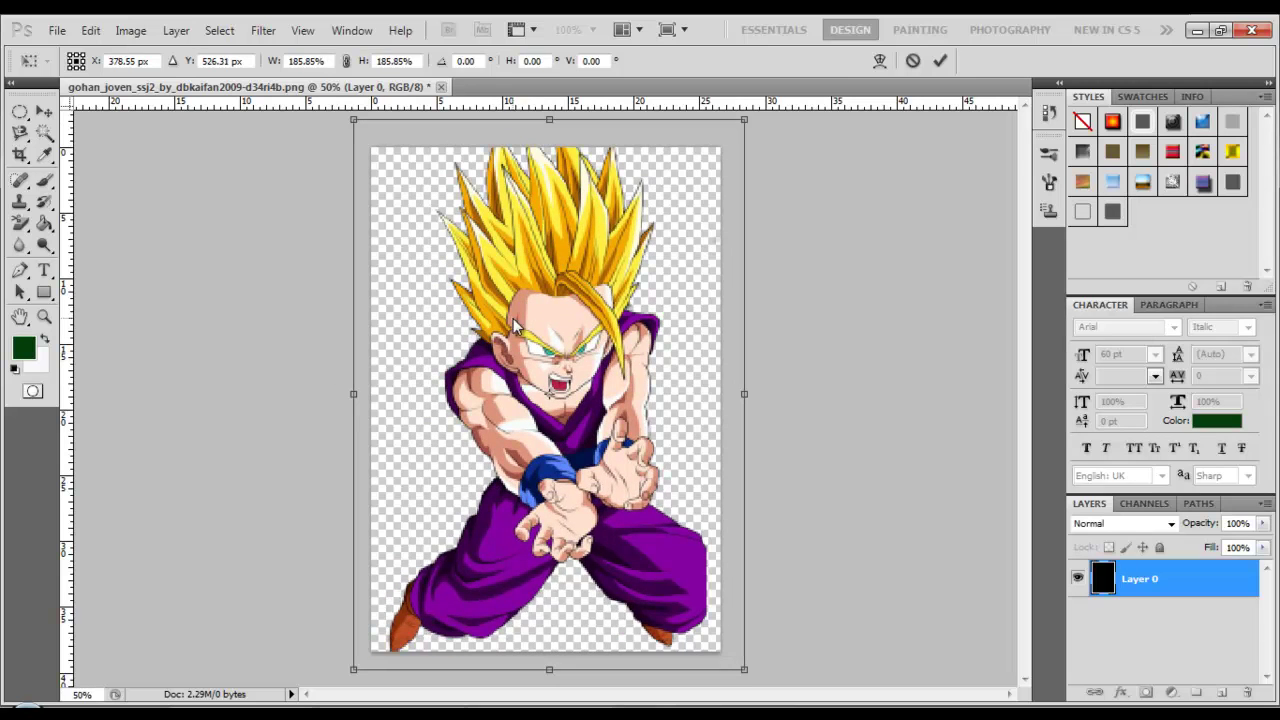
click(939, 61)
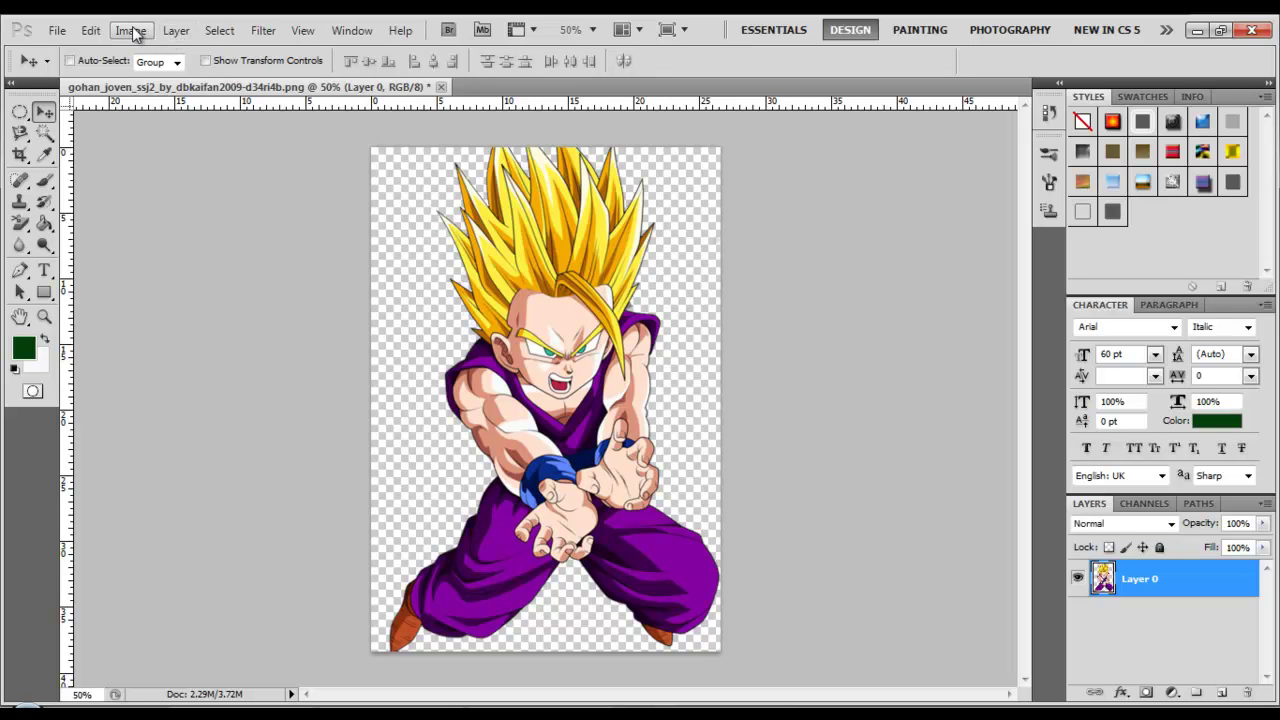
- Browse the Layer, Select and File menus without choosing any command
click(177, 30)
mouse_move(197, 57)
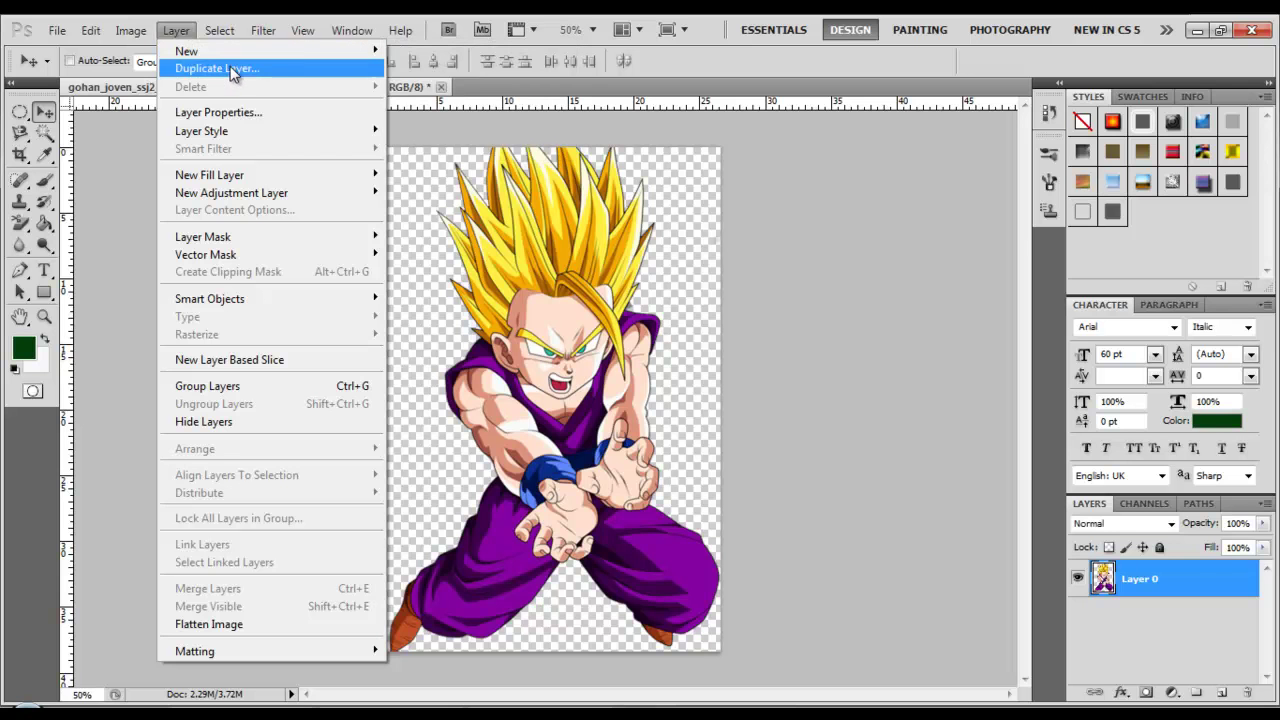
mouse_move(219, 30)
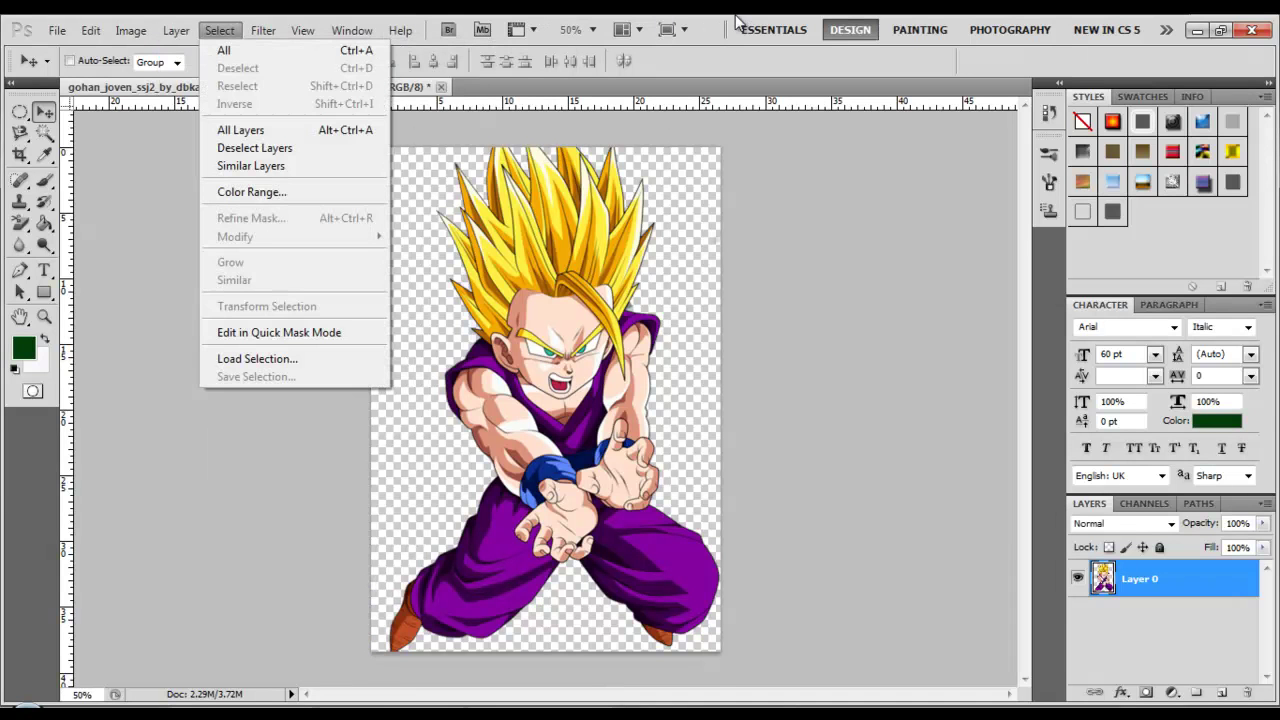
click(737, 50)
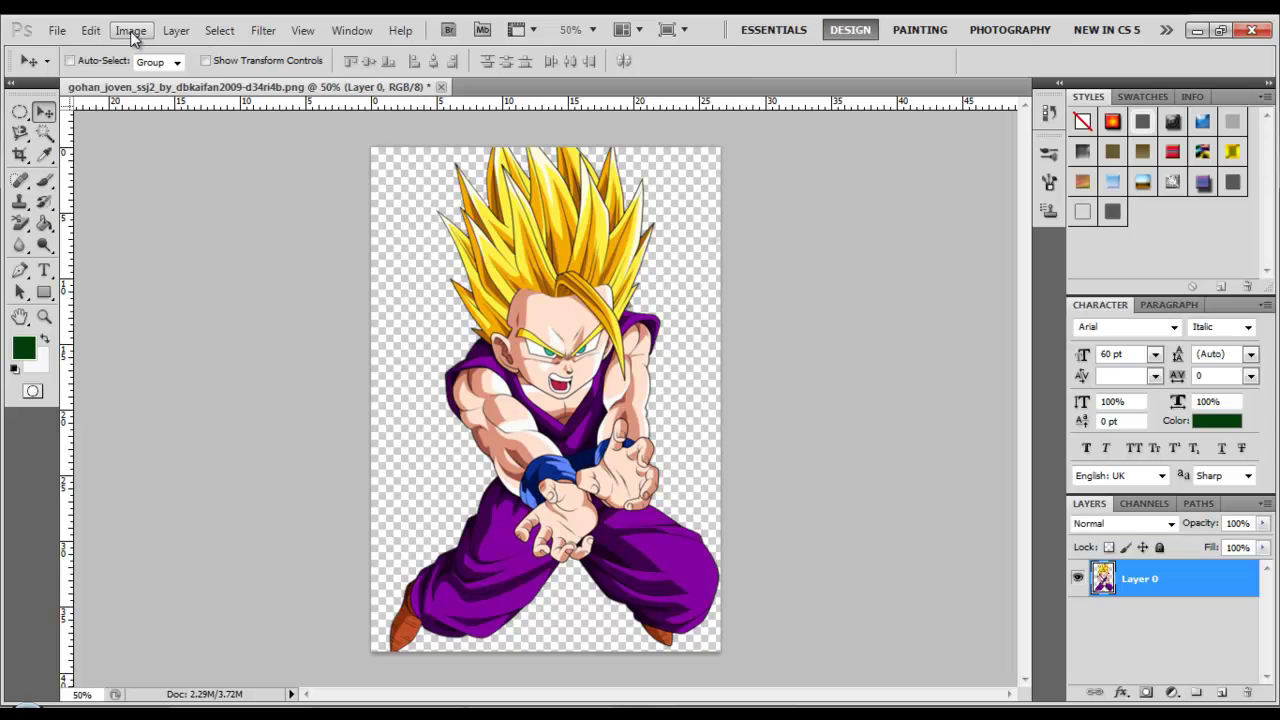
click(58, 33)
key(Escape)
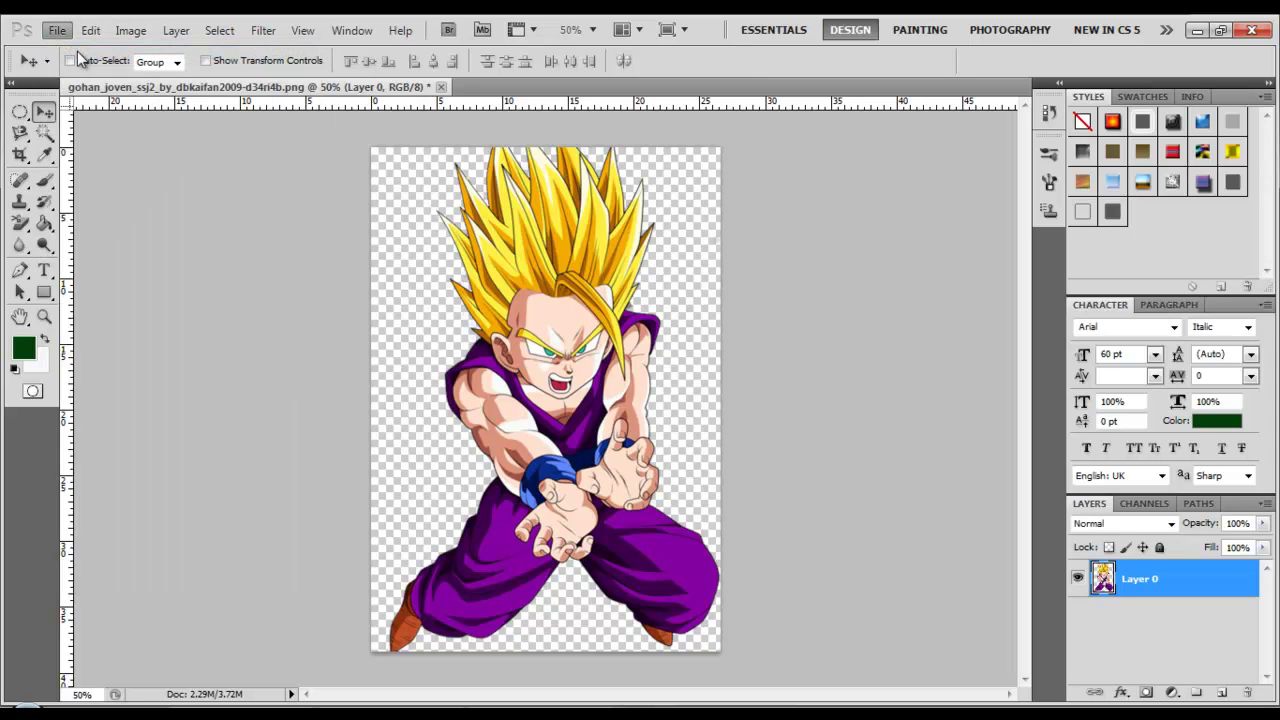
- Create Untitled-1: a 17 × 11 inch, 300 ppi, RGB 16-bit transparent document
key(ctrl+n)
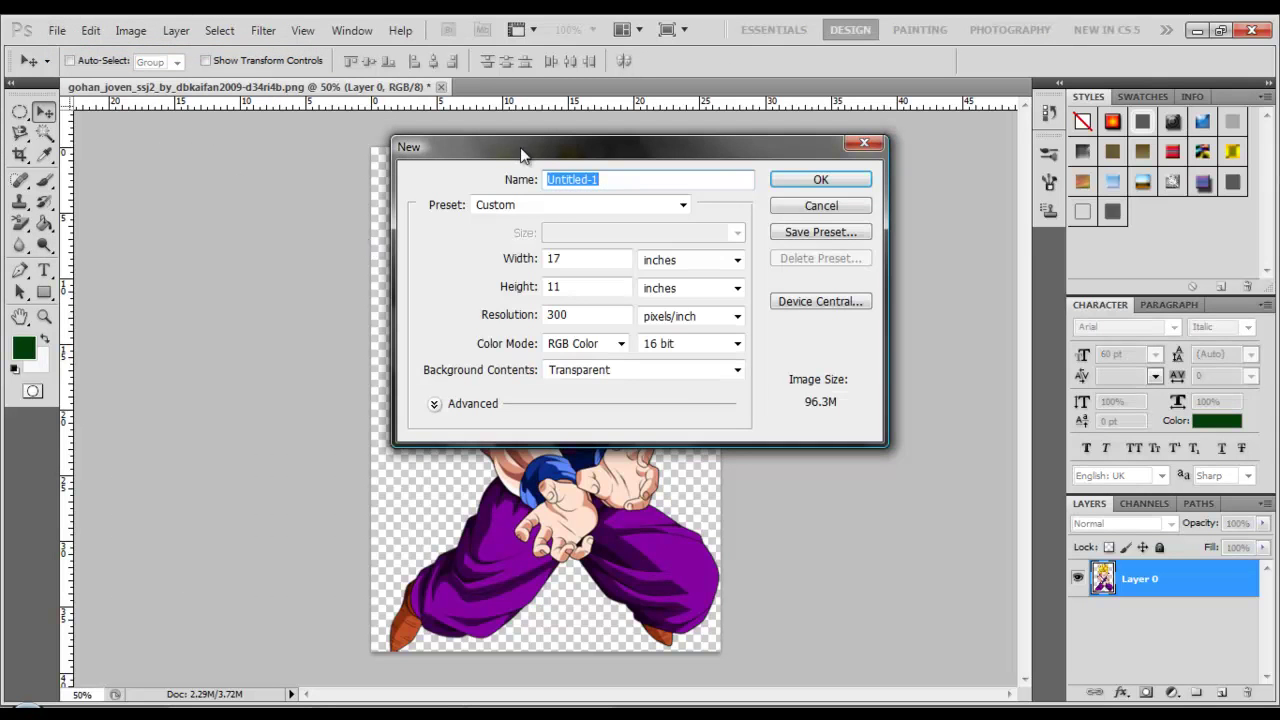
click(790, 184)
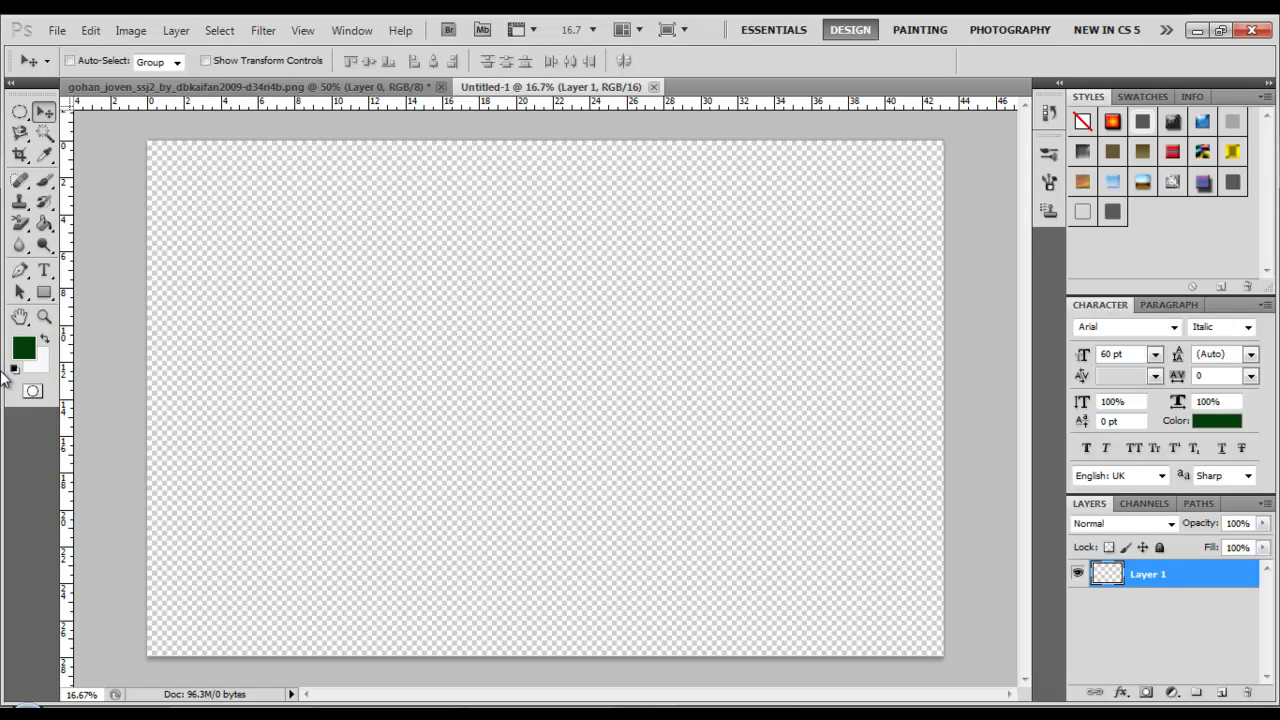
- Set the foreground colour to bright red f20b16 and switch to the Paint Bucket tool
click(45, 229)
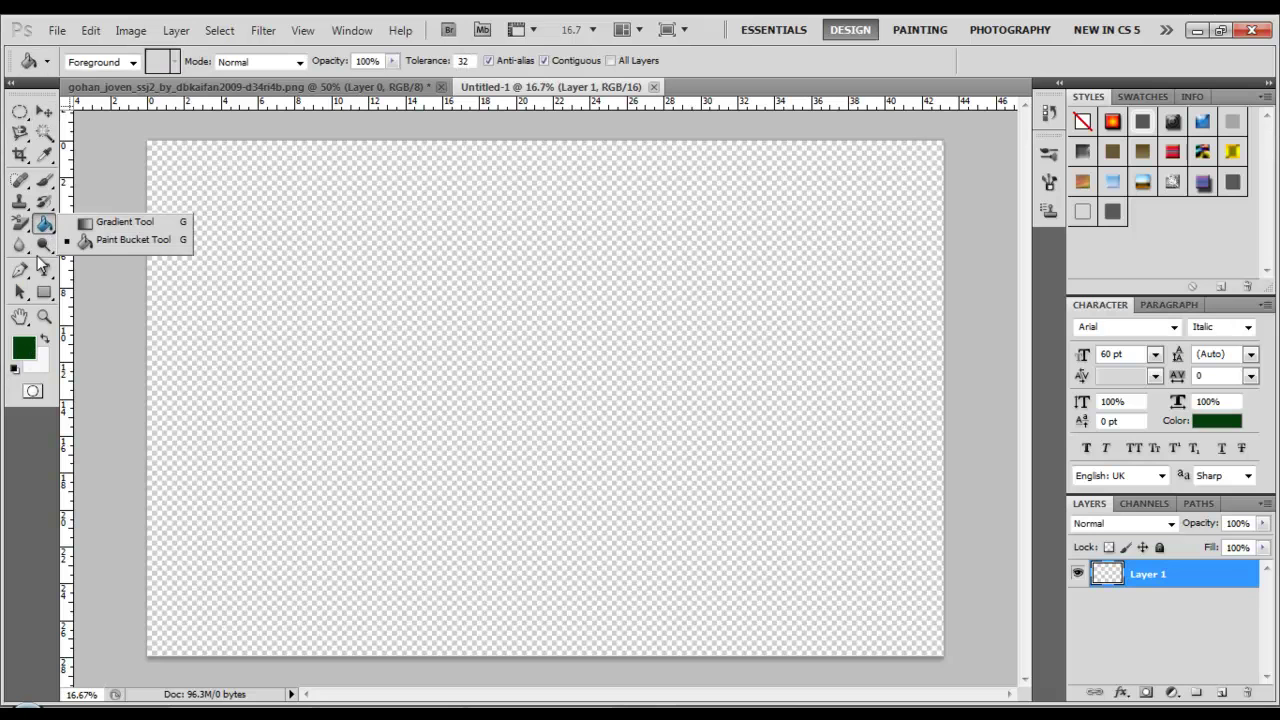
click(20, 345)
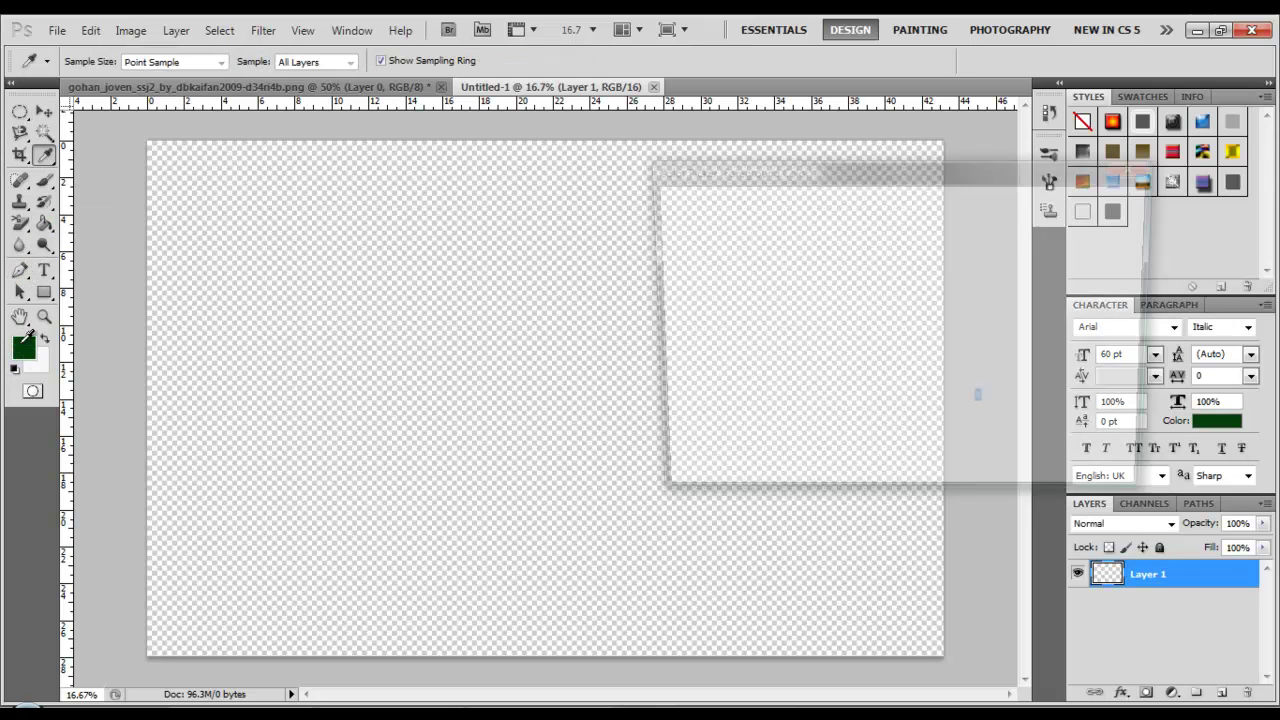
click(872, 216)
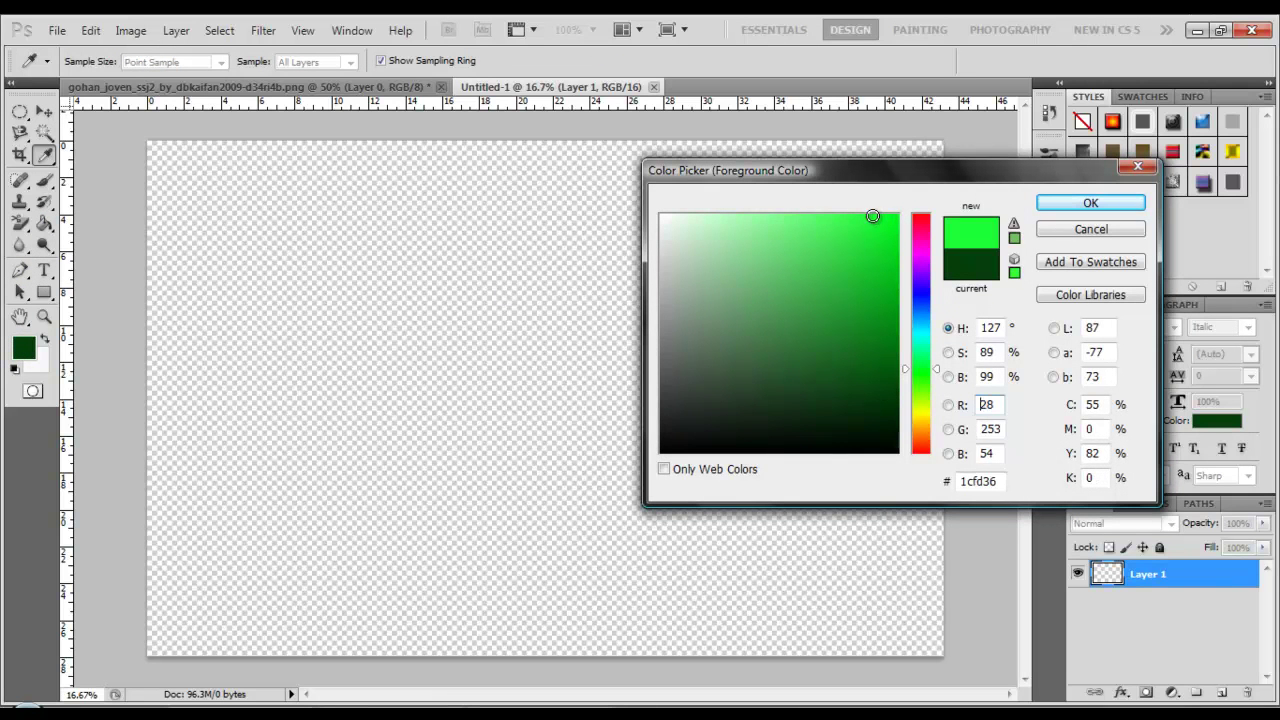
click(737, 223)
click(767, 228)
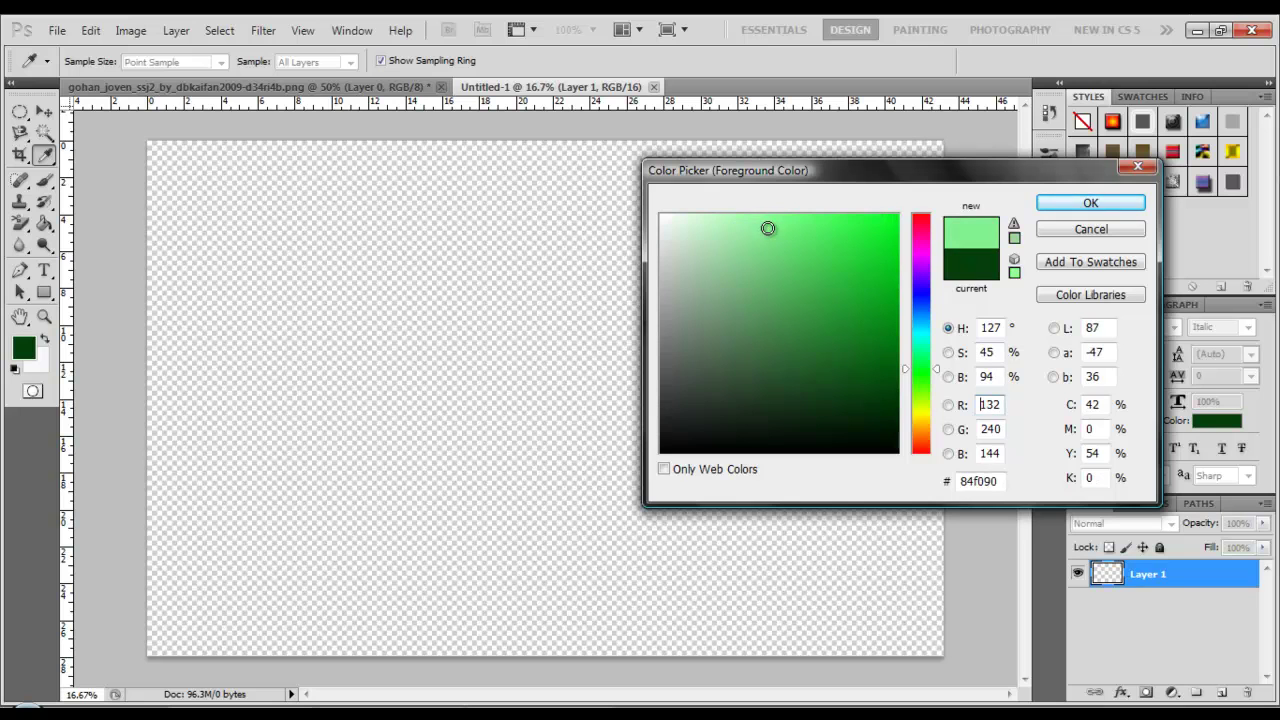
click(921, 302)
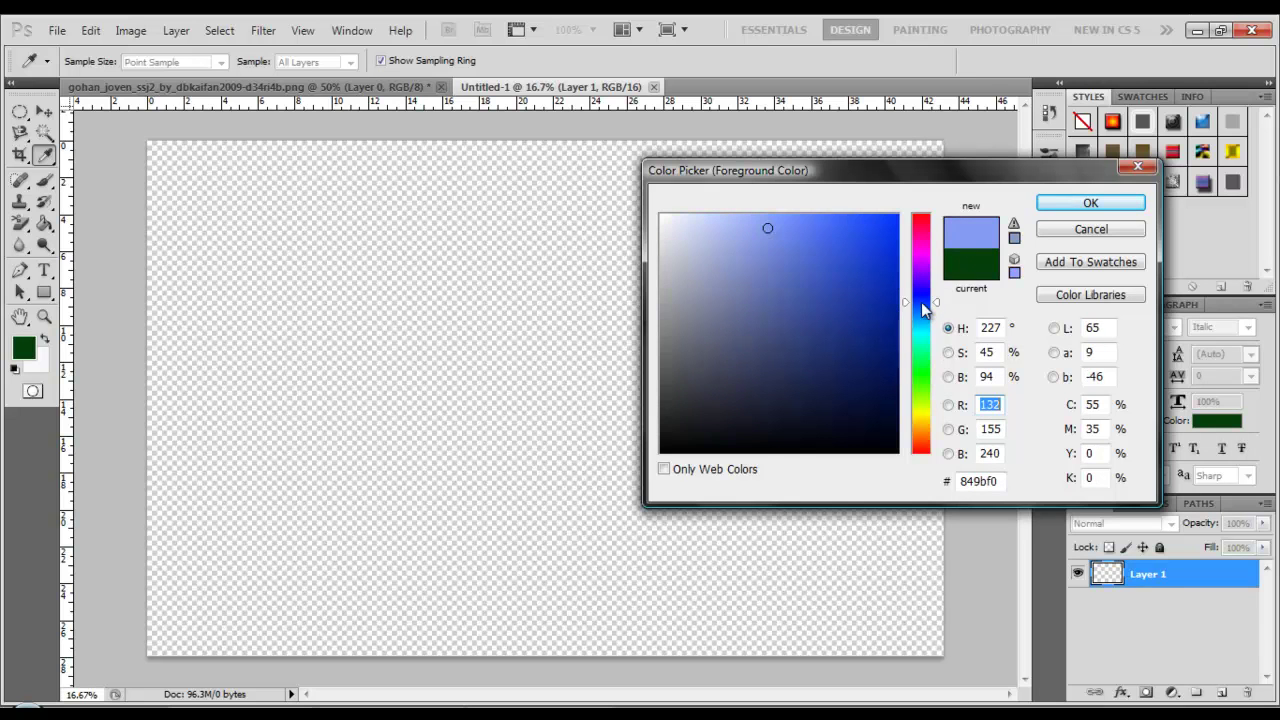
click(922, 230)
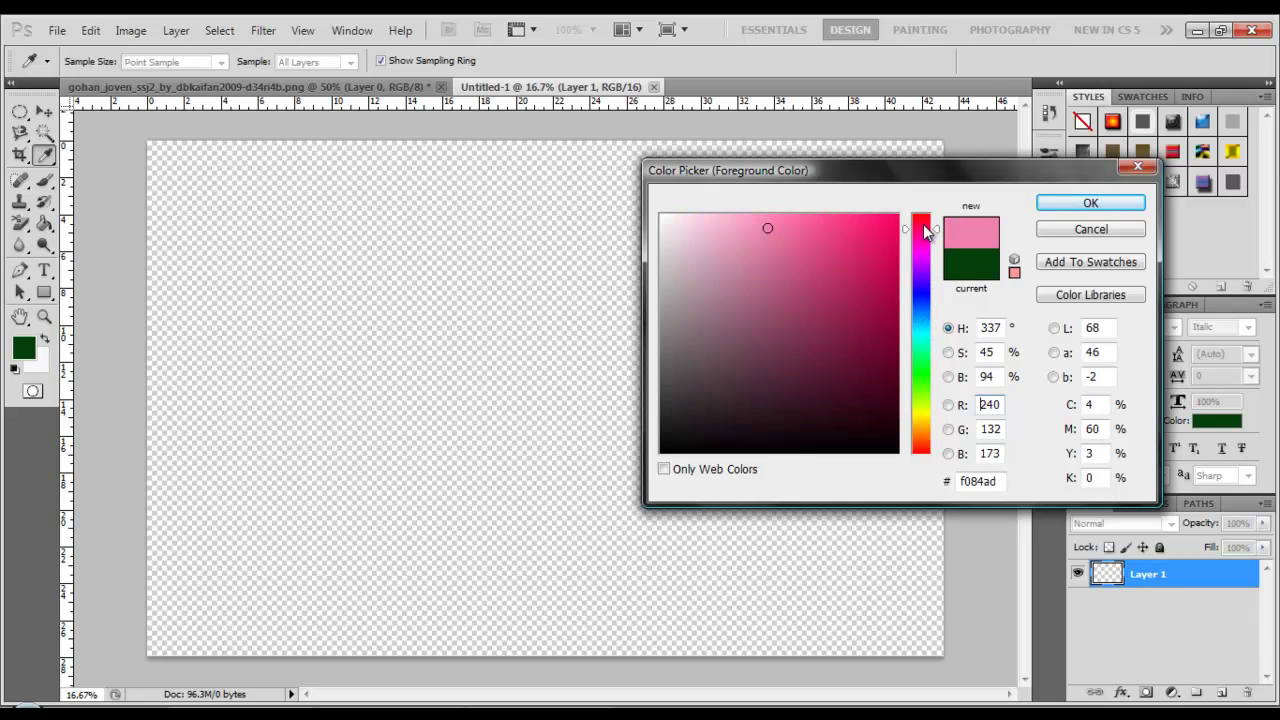
drag(922, 236, 922, 216)
click(887, 226)
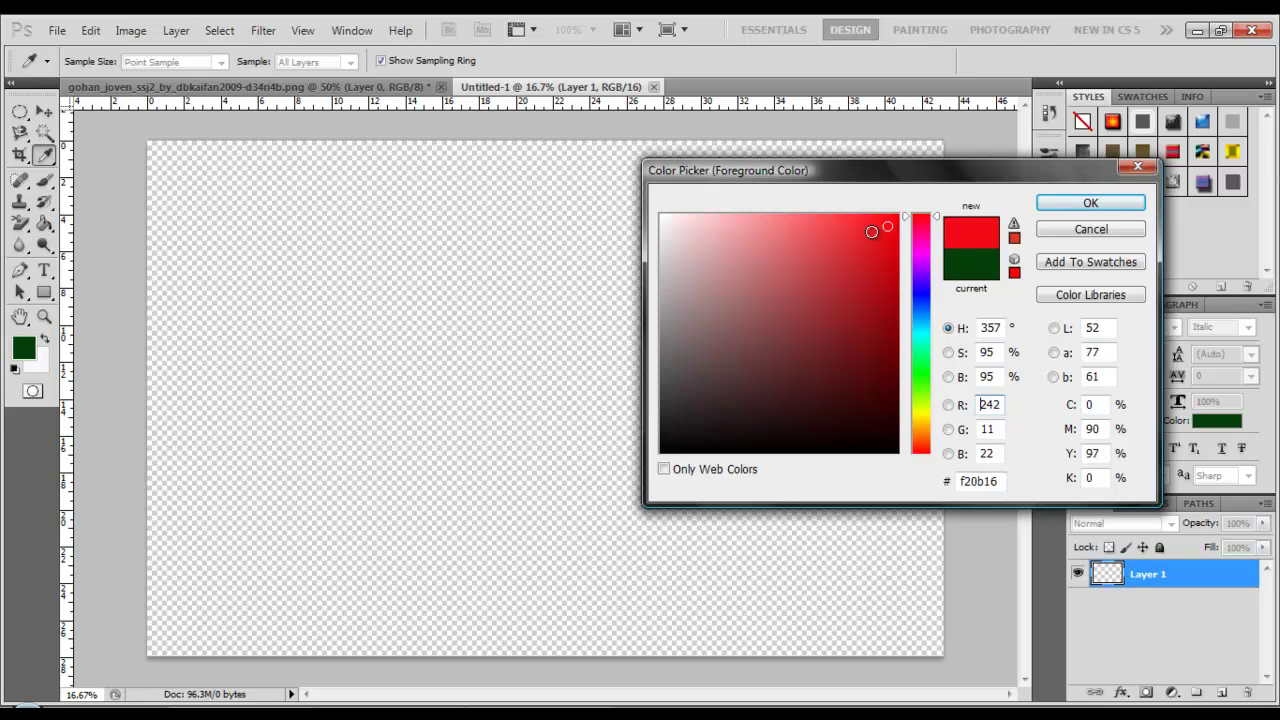
click(1100, 204)
key(g)
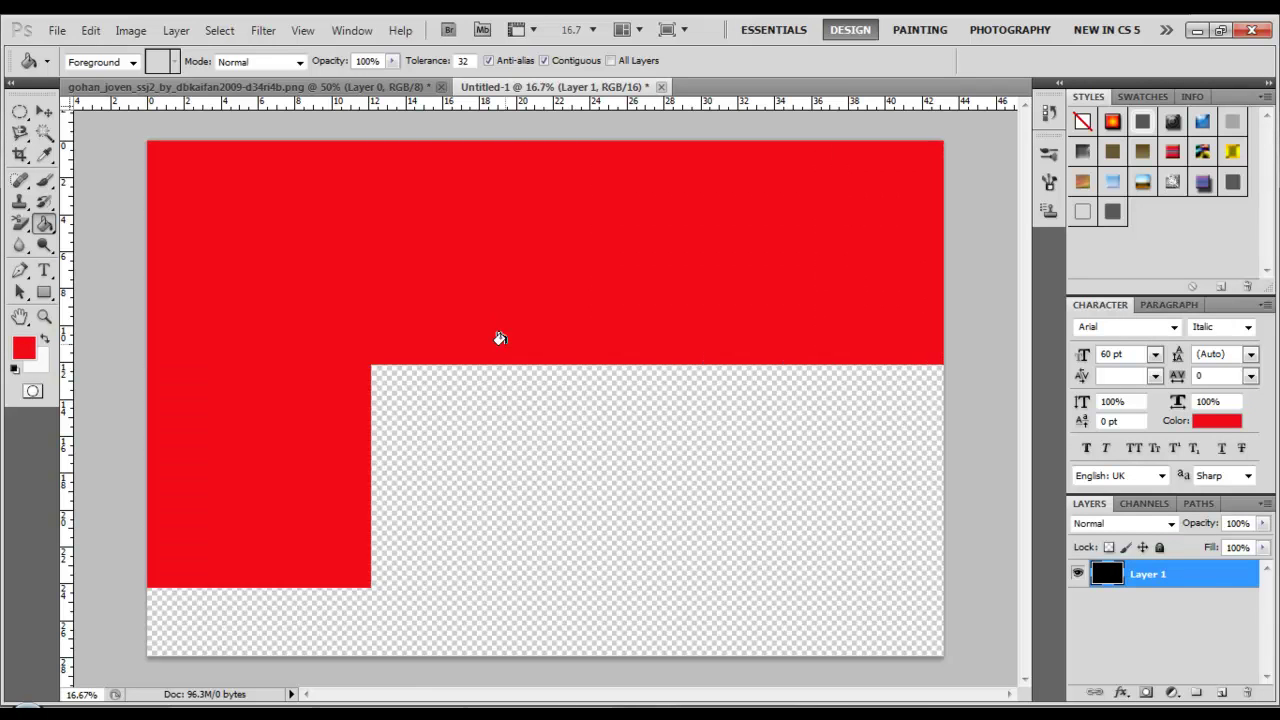
- Copy the Gohan layer onto the red Untitled-1 canvas as Layer 2, then close Gohan unsaved
click(45, 112)
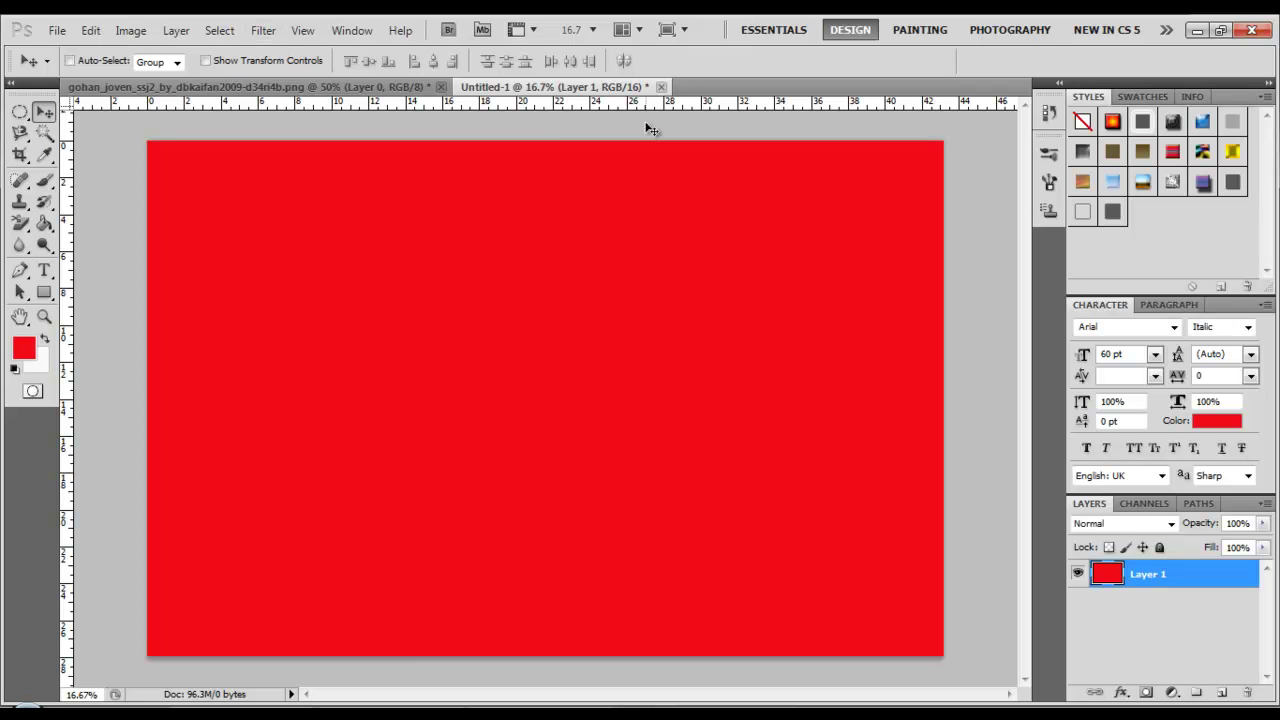
click(371, 86)
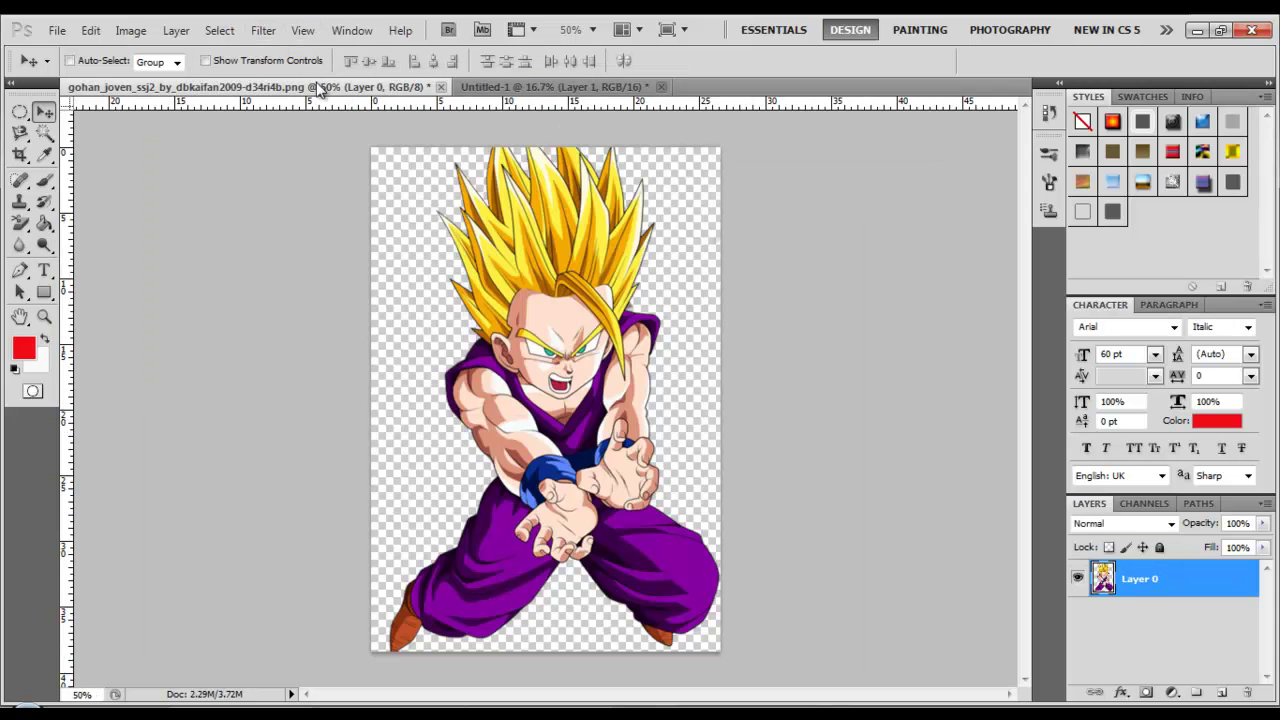
drag(317, 89, 1128, 98)
drag(1040, 242, 811, 295)
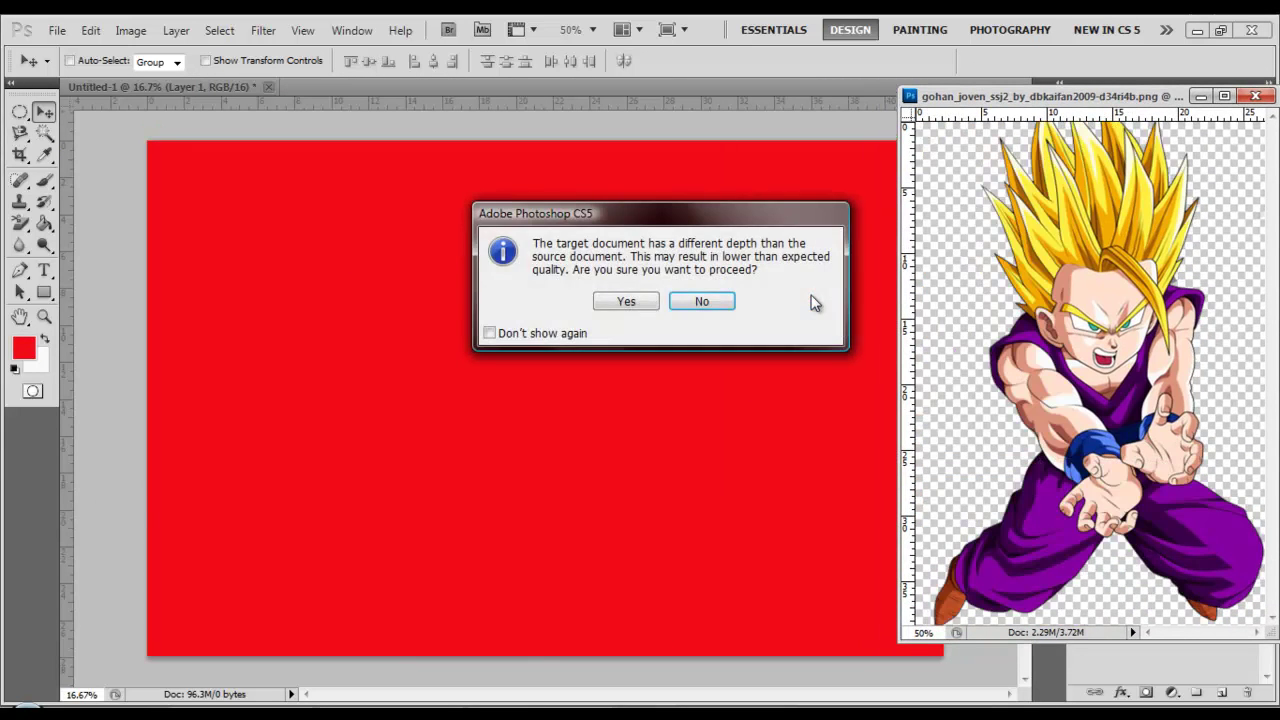
click(636, 303)
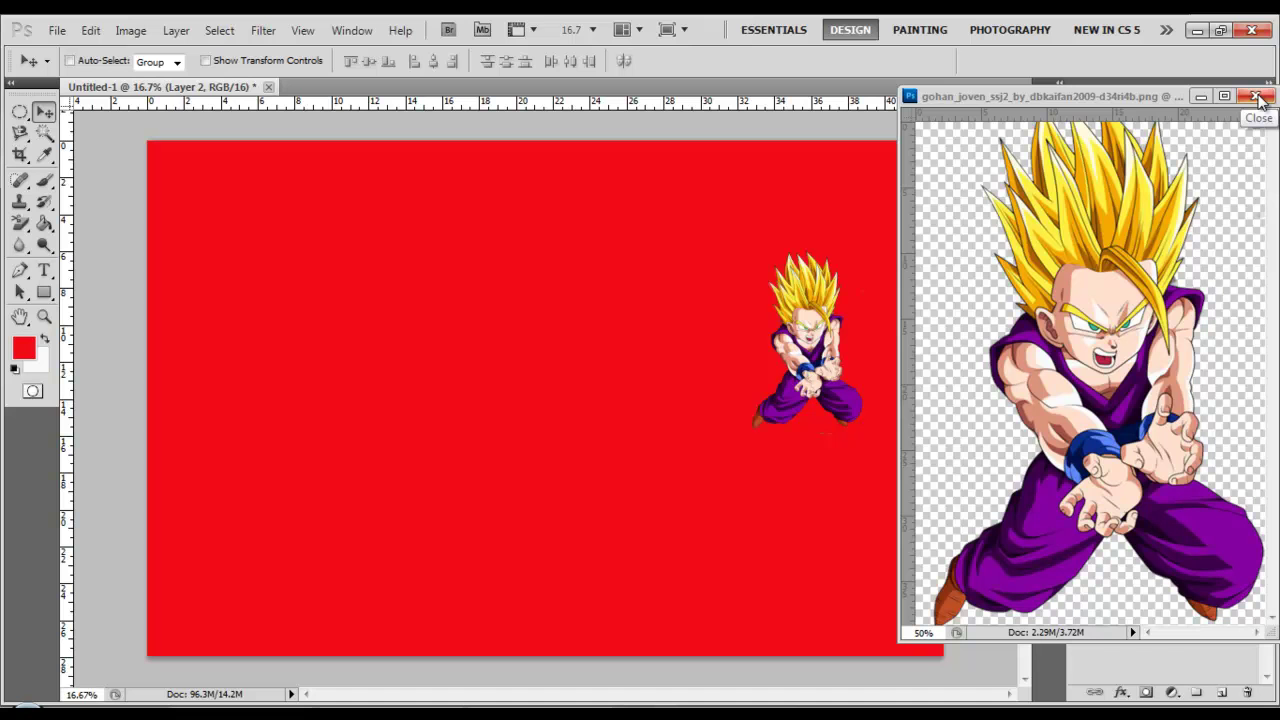
click(1257, 96)
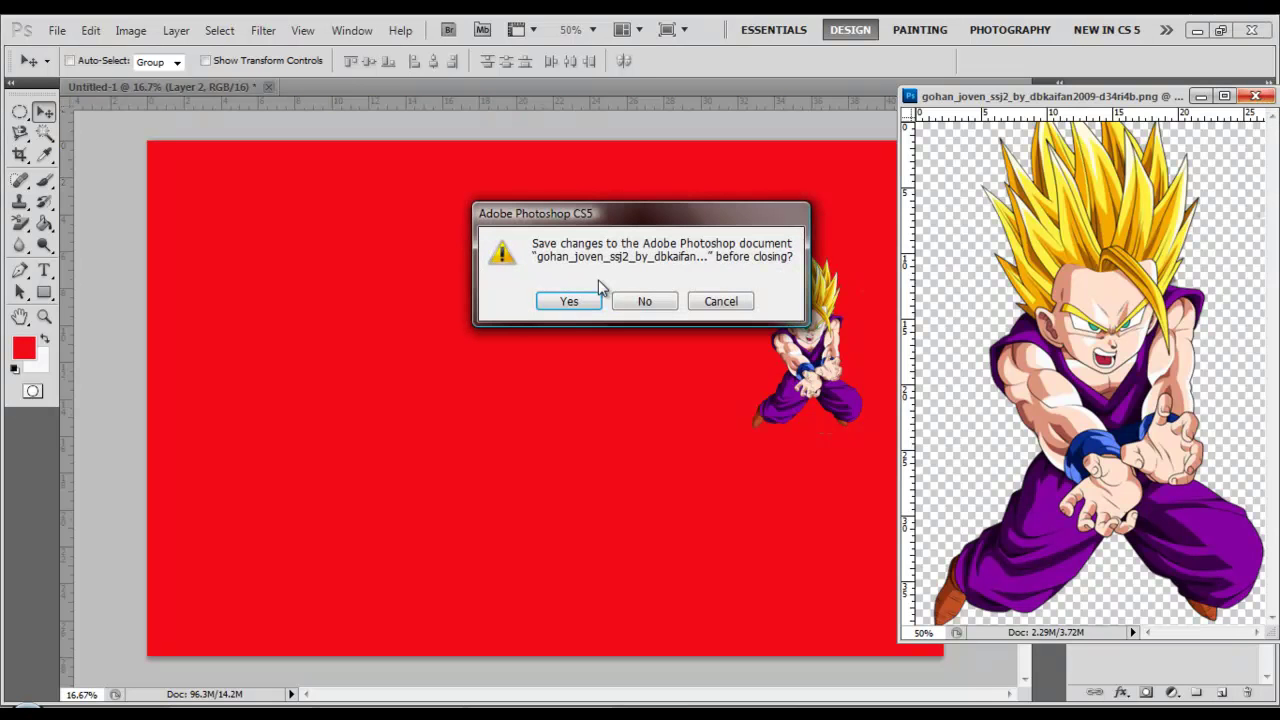
click(622, 306)
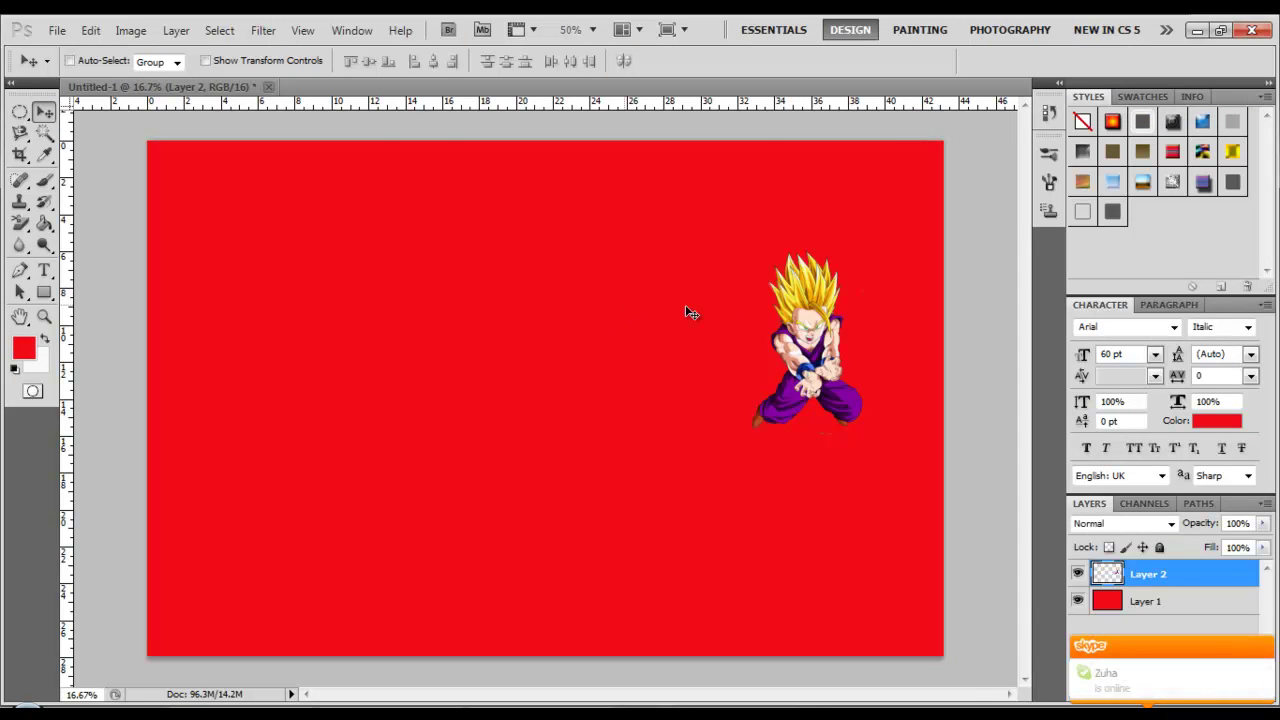
- Scale Gohan to about 346%, tilt him slightly, and place him left of centre on the red canvas
drag(712, 330, 597, 358)
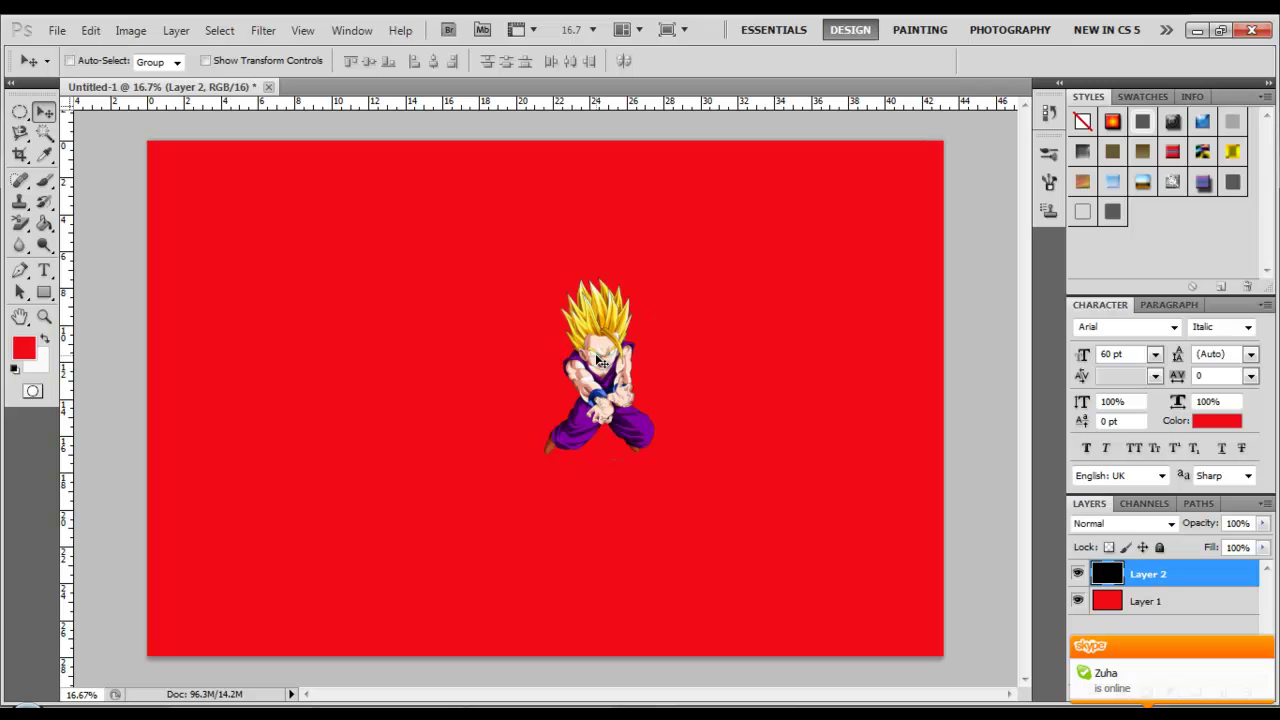
key(ctrl+t)
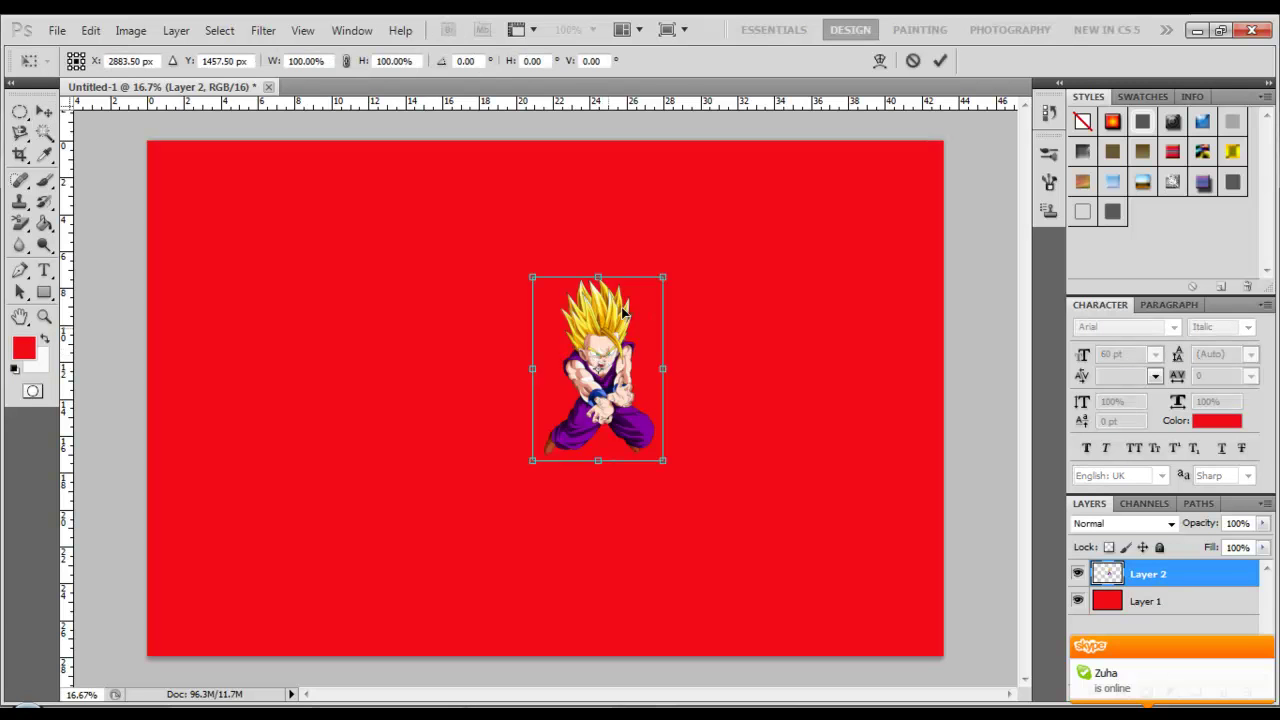
drag(663, 277, 920, 143)
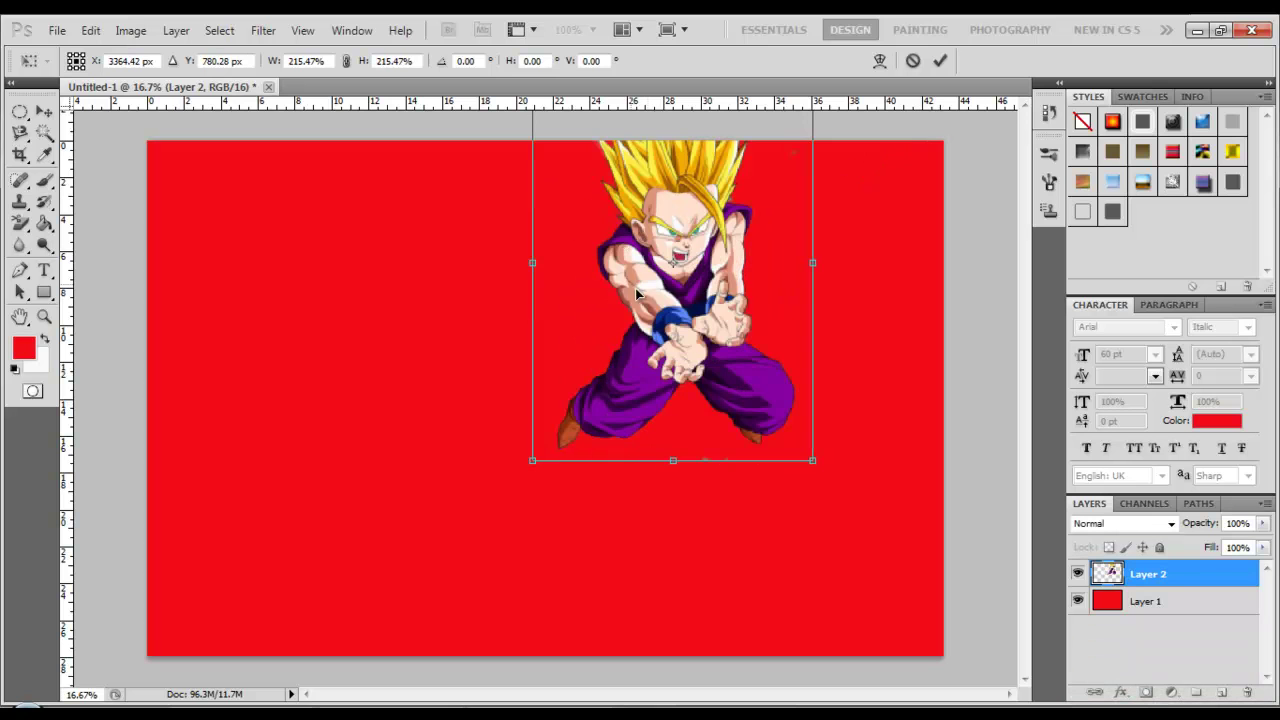
drag(636, 293, 438, 514)
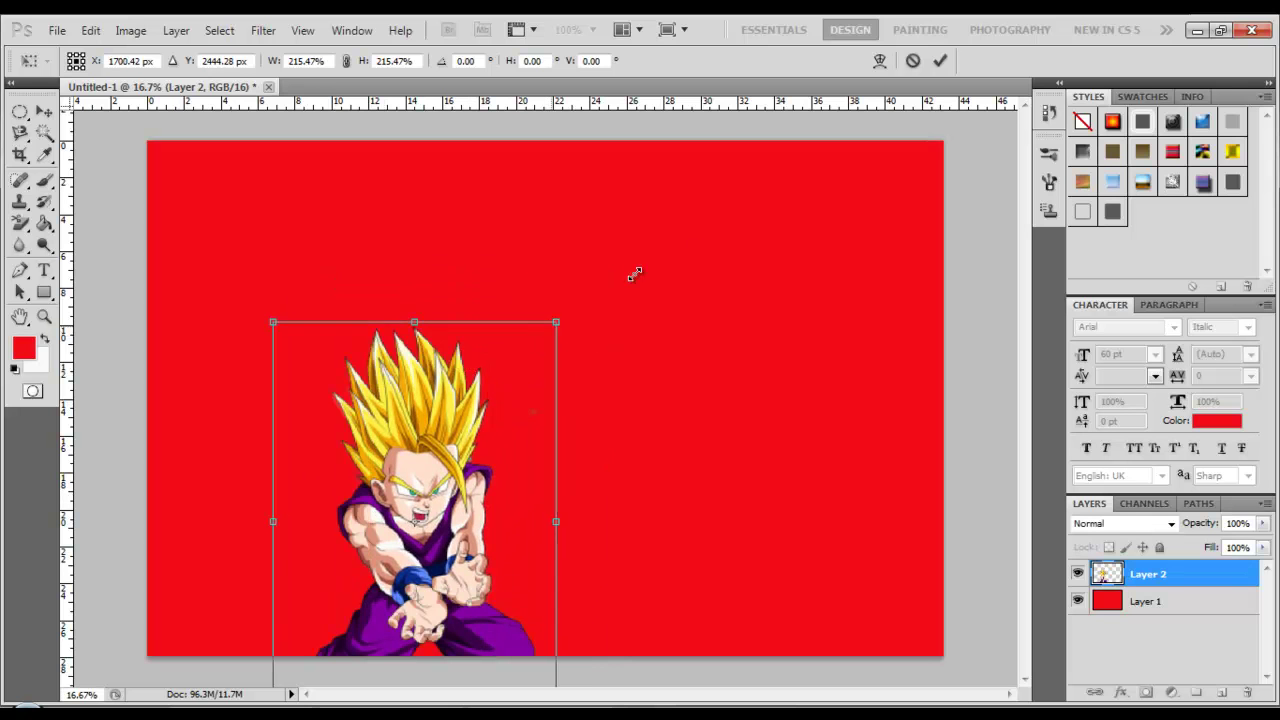
drag(634, 274, 829, 157)
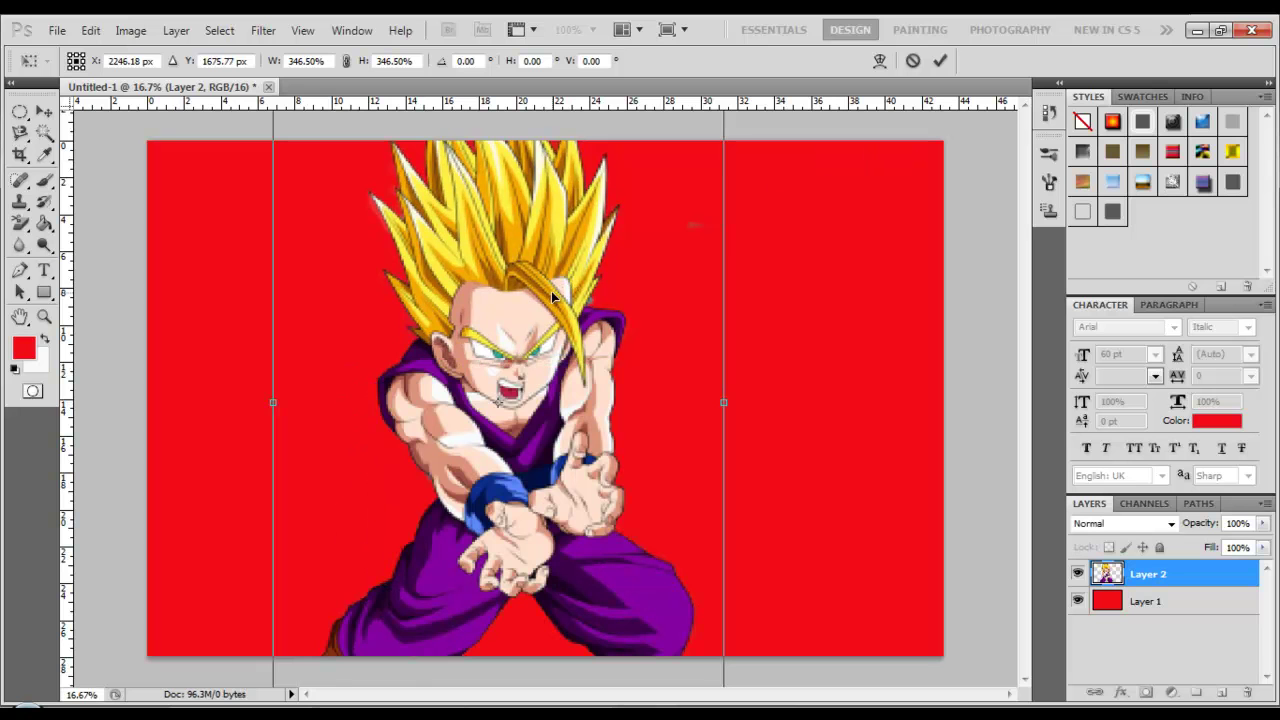
drag(756, 126, 703, 107)
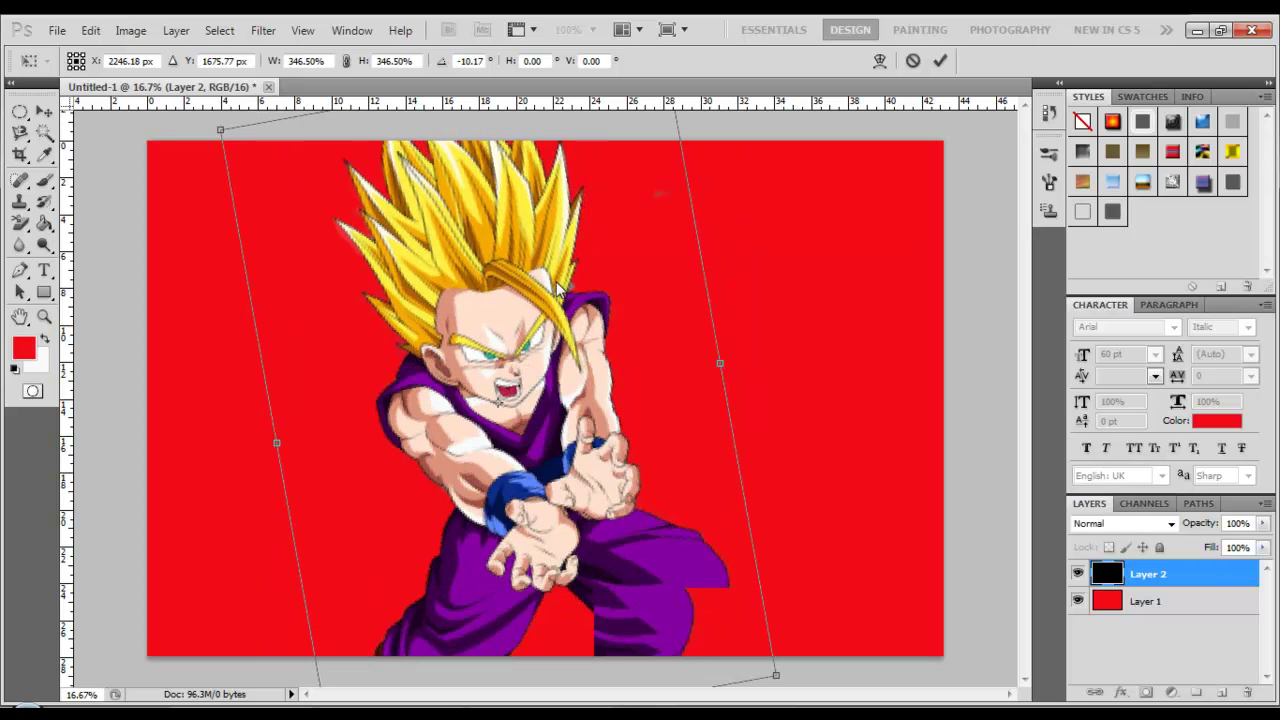
drag(547, 368, 533, 333)
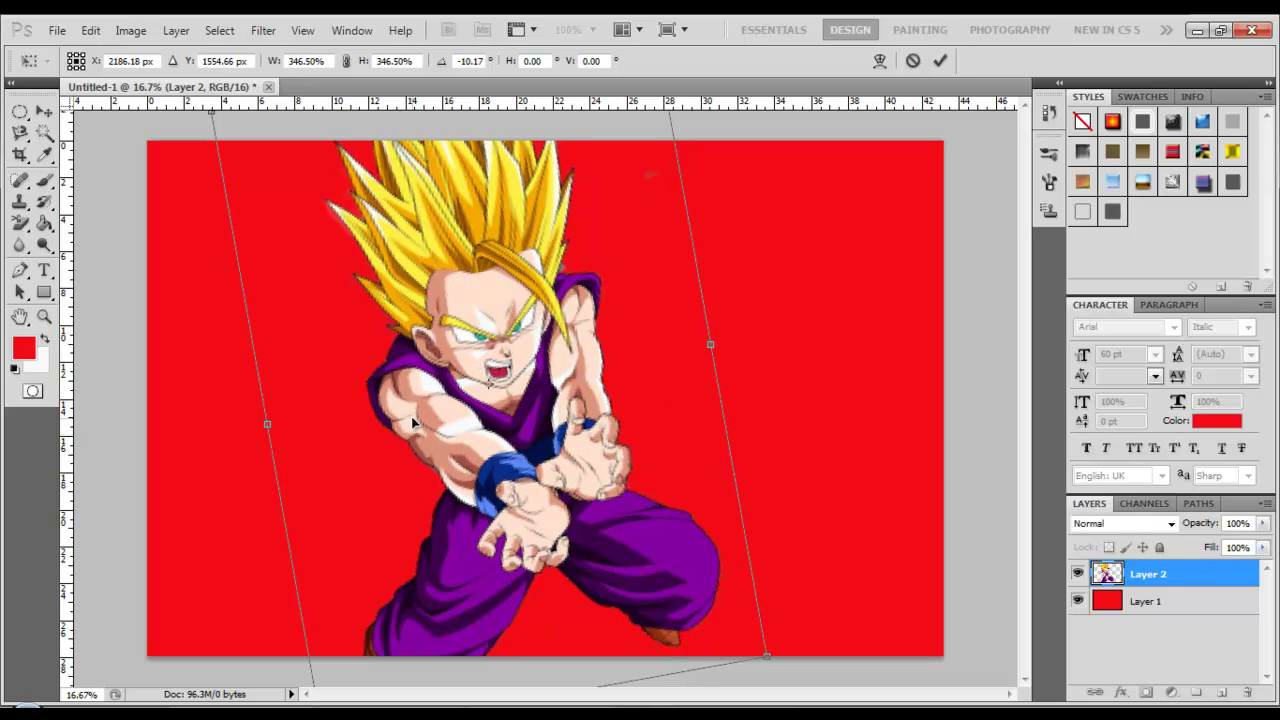
click(940, 60)
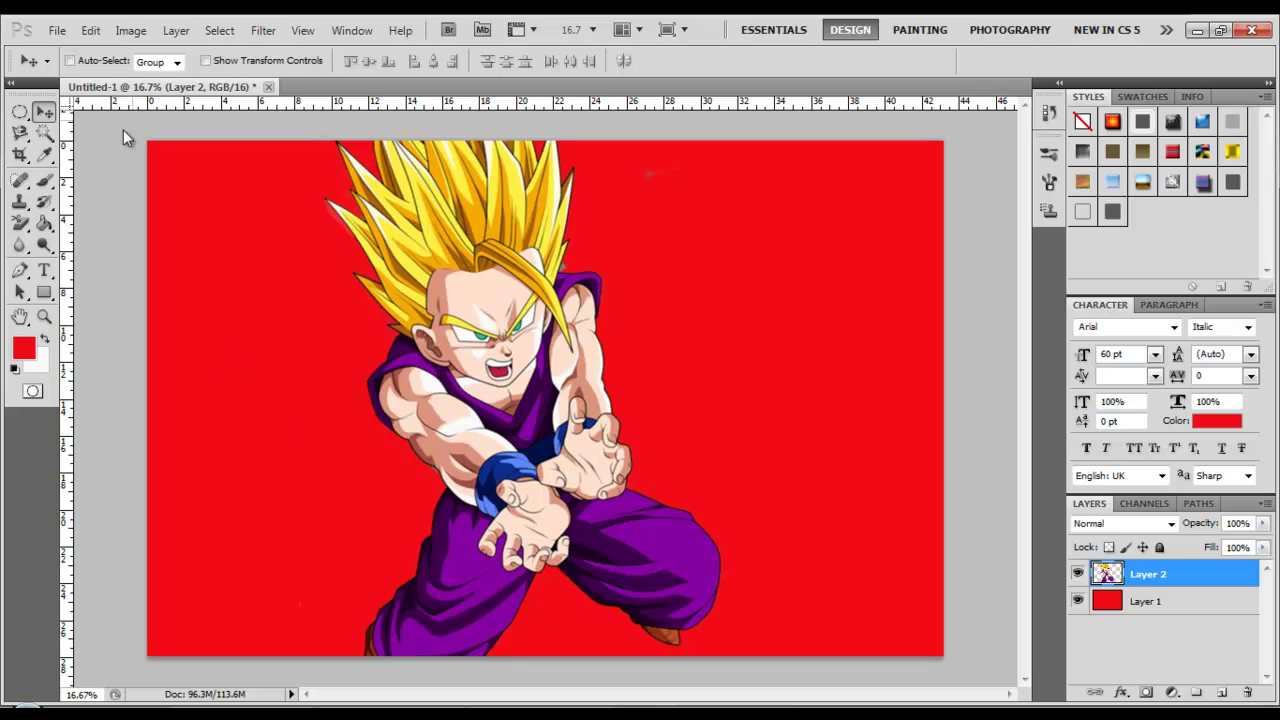
- Add an 'AppleAllPro' text box at the upper right of the canvas
click(44, 270)
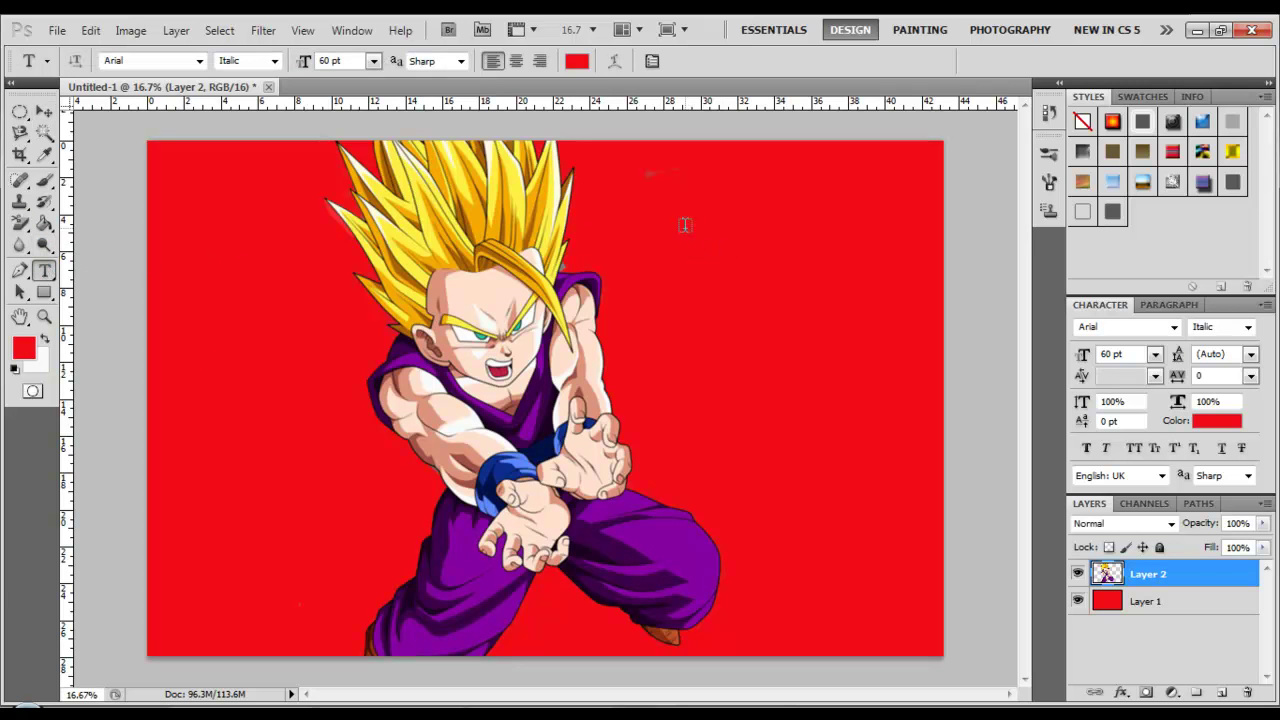
drag(685, 225, 907, 340)
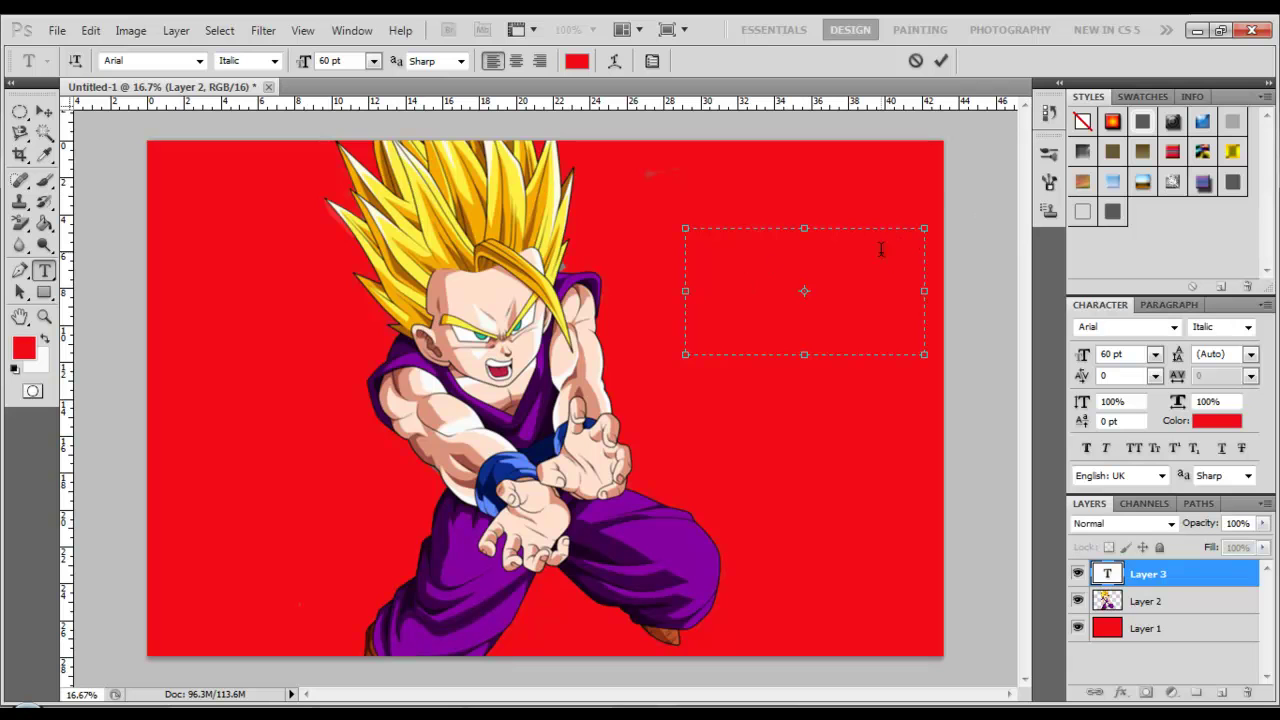
drag(813, 237, 692, 232)
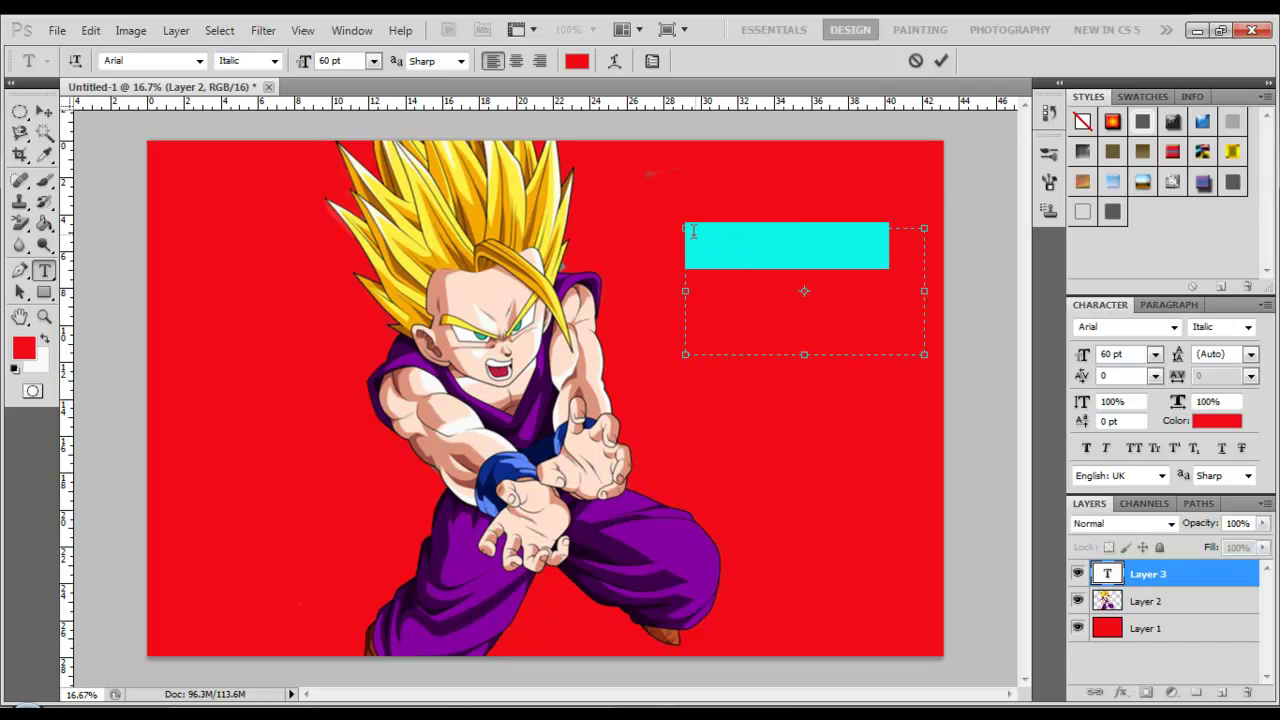
key(BackSpace)
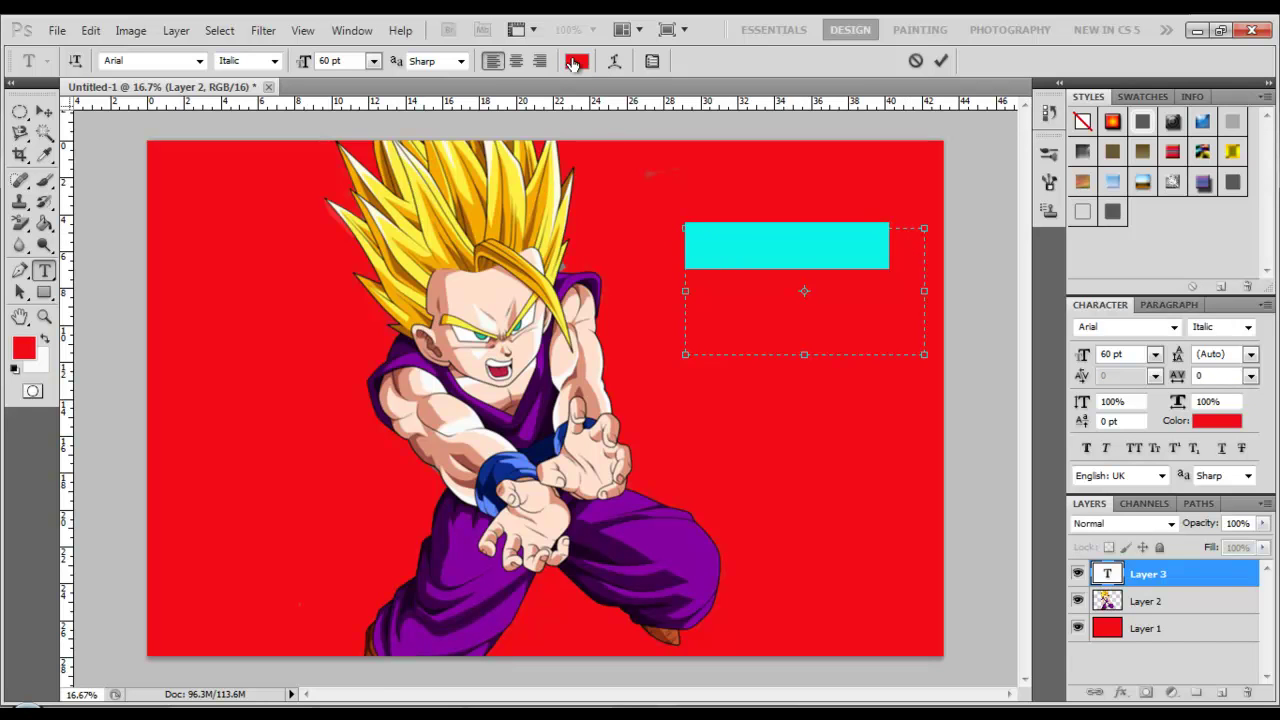
- Make the AppleAllPro text white and commit it
click(576, 61)
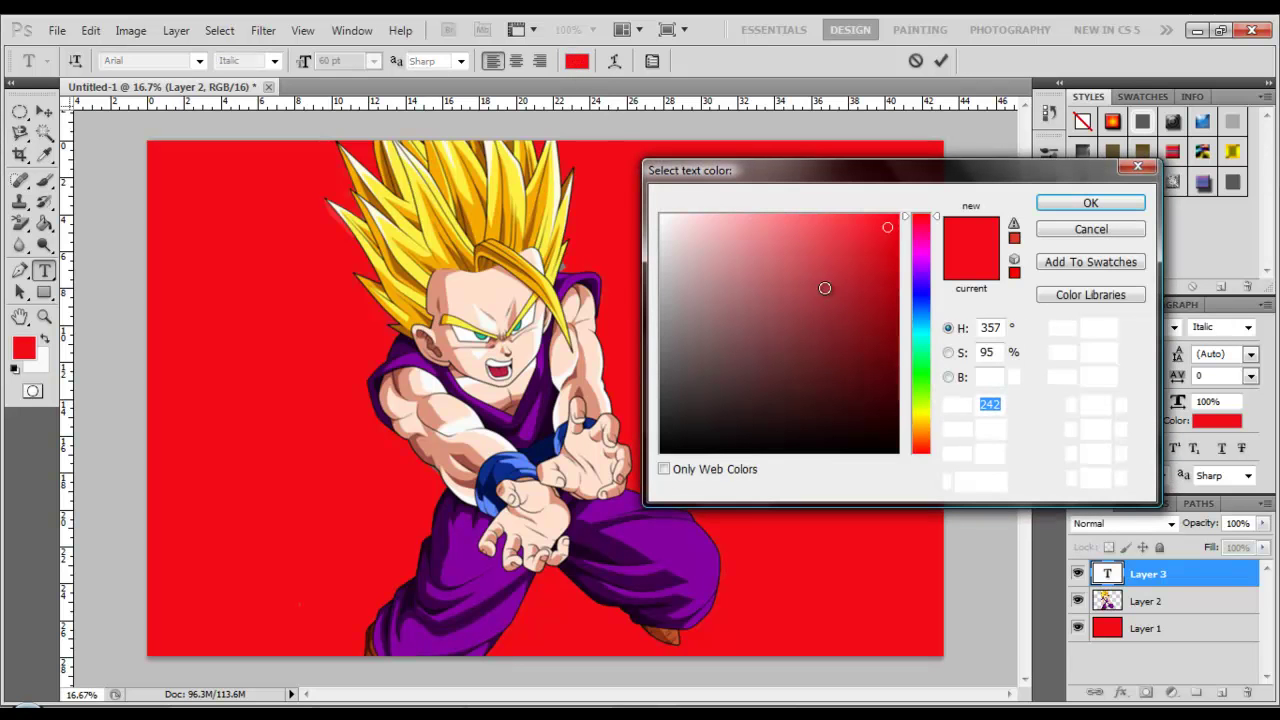
click(669, 217)
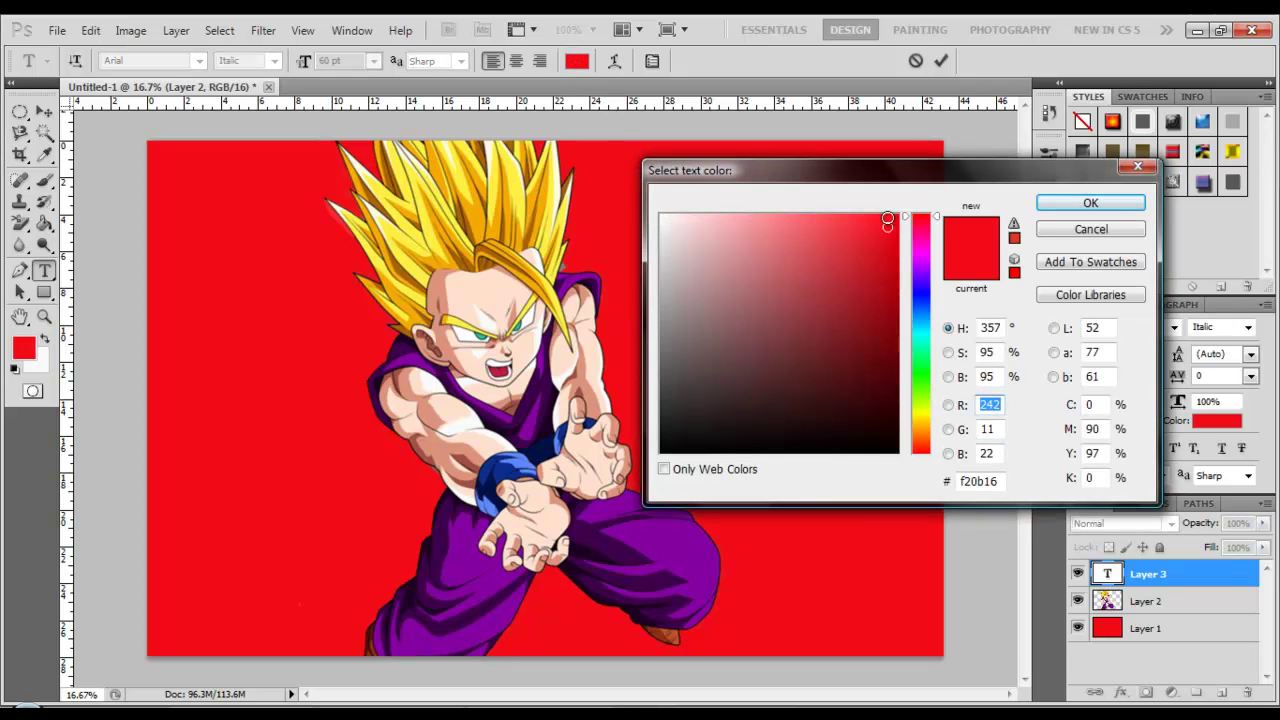
click(1090, 205)
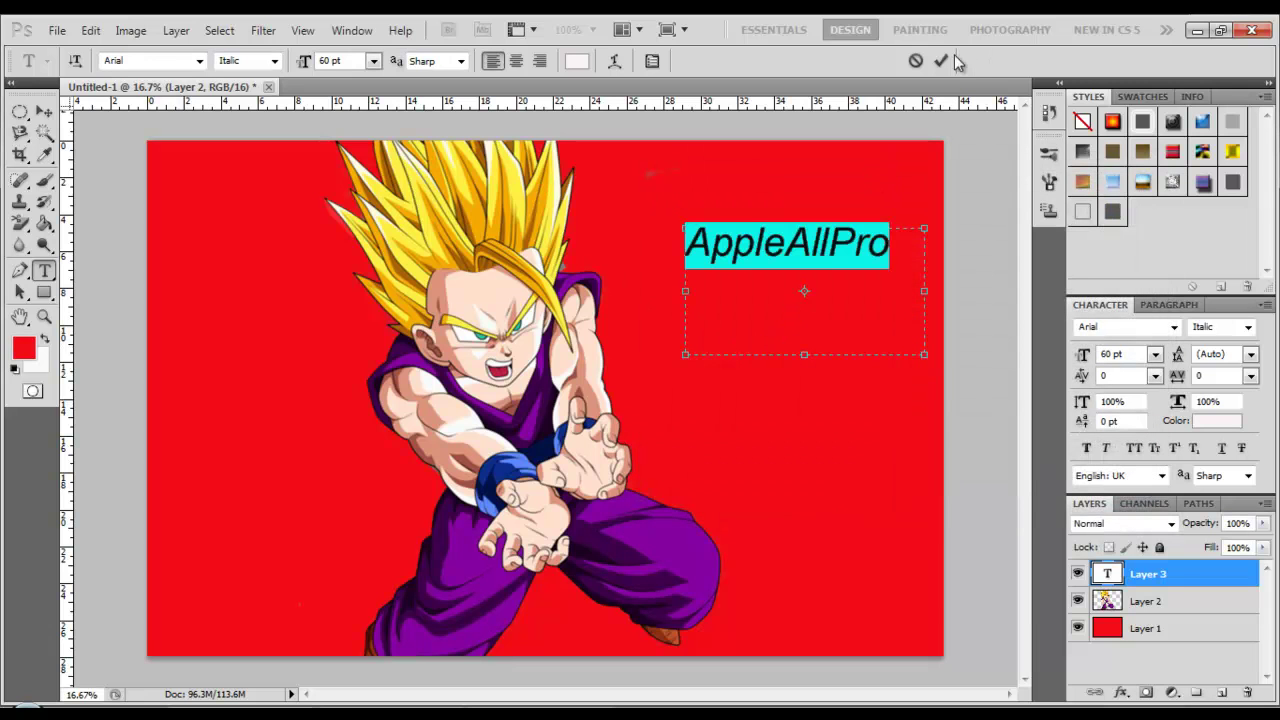
click(943, 62)
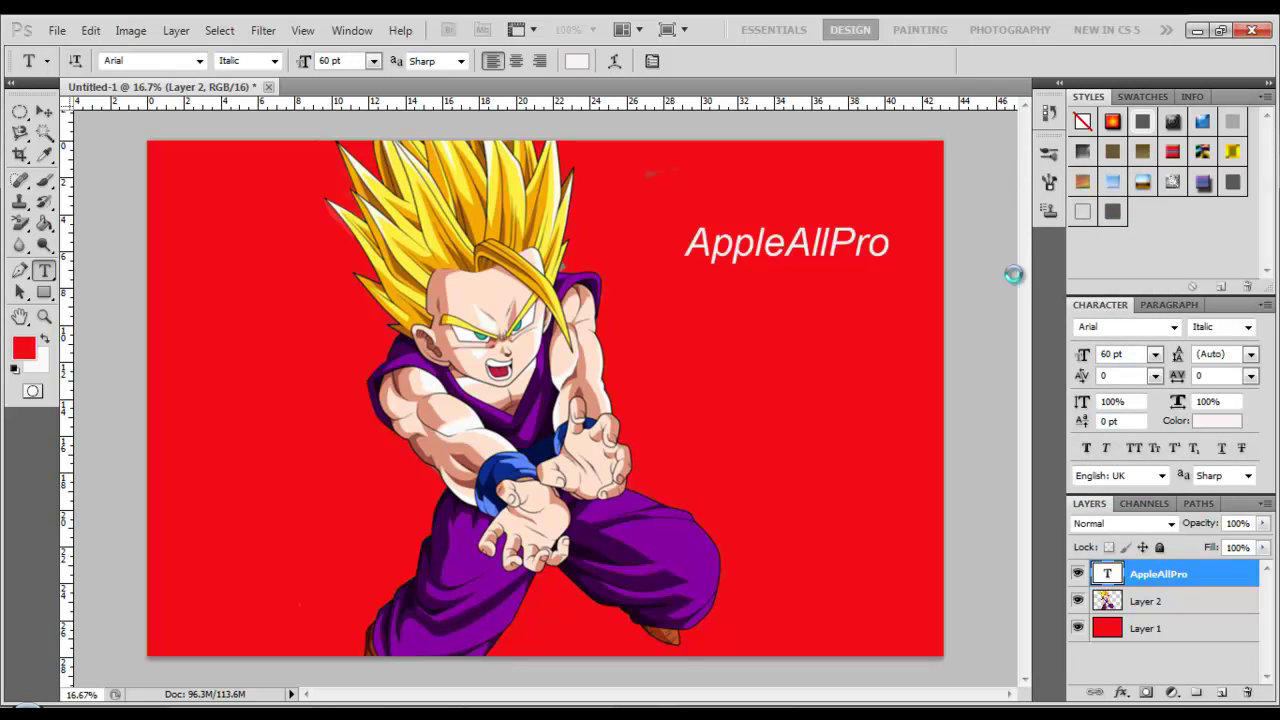